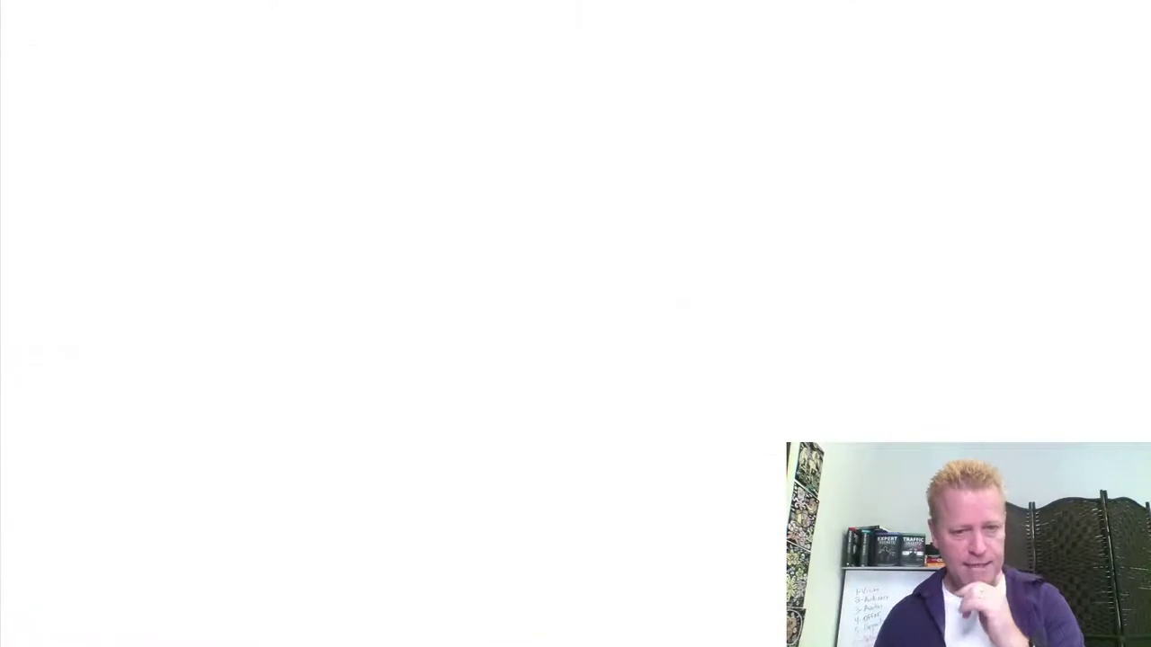
Step: Switch to the Chrome window with the WordPress blog and start a new post from the posts list
{"action": "mouse_move", "coordinate": [535, 643]}
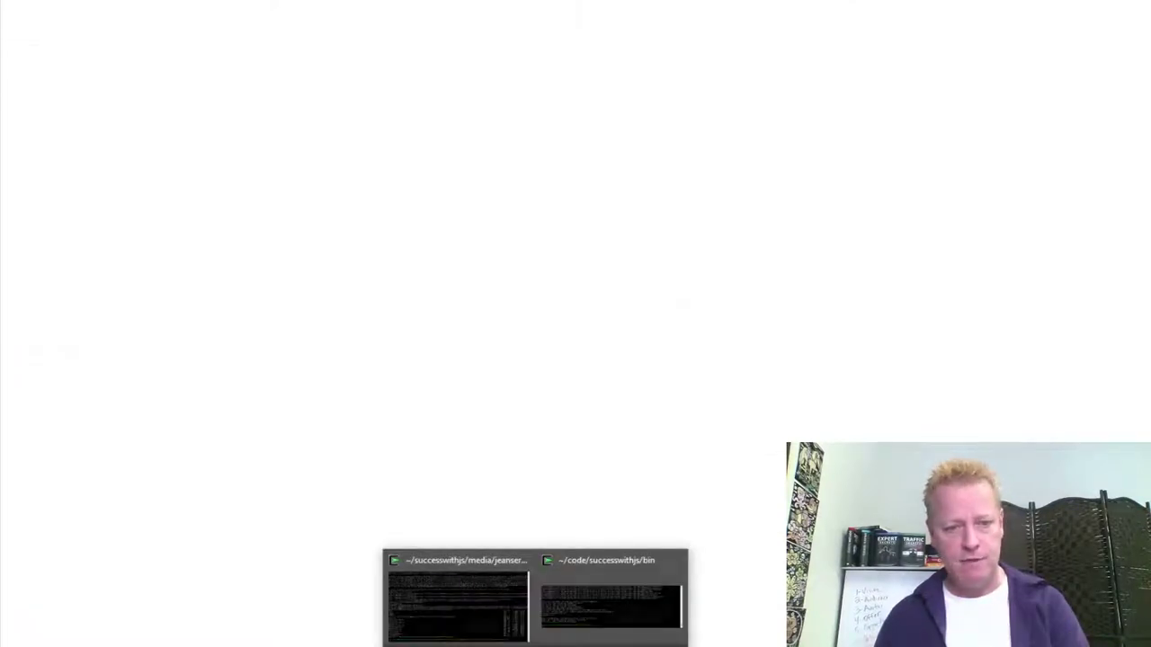
{"action": "mouse_move", "coordinate": [426, 641]}
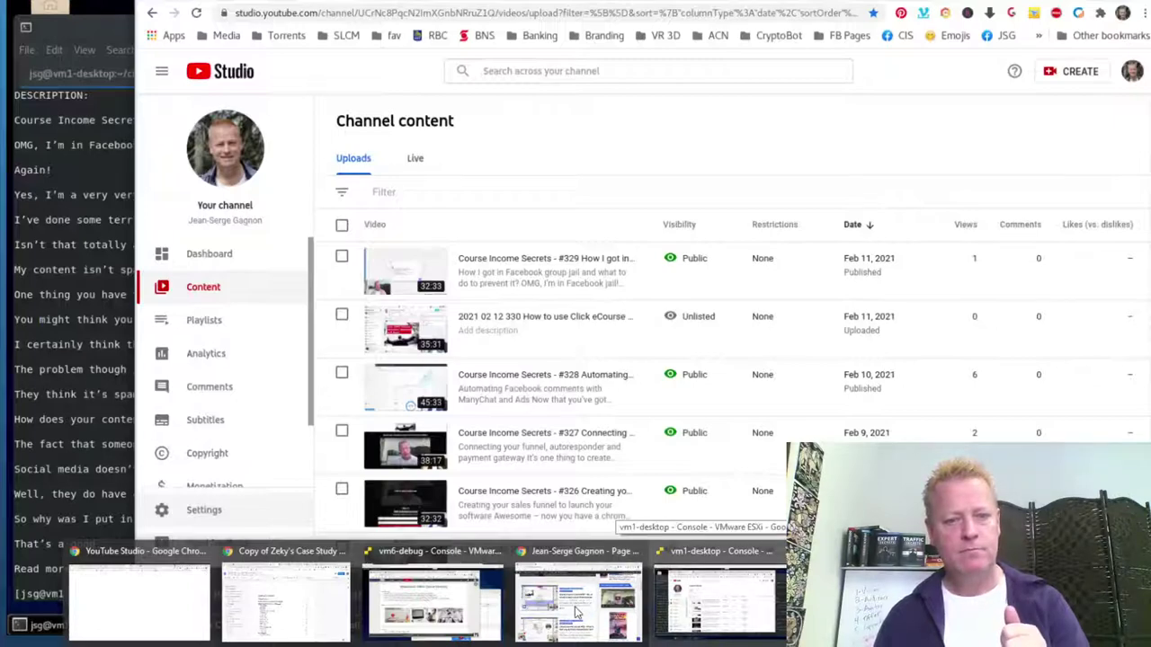
{"action": "left_click", "coordinate": [575, 612]}
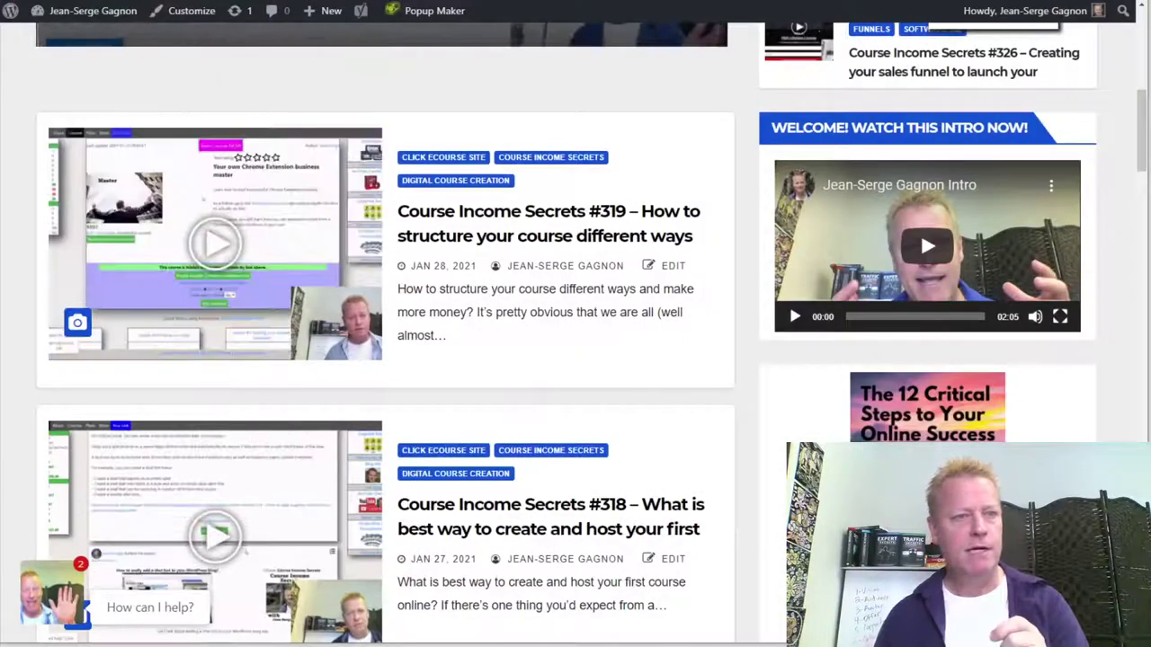
{"action": "key", "text": "alt+Left"}
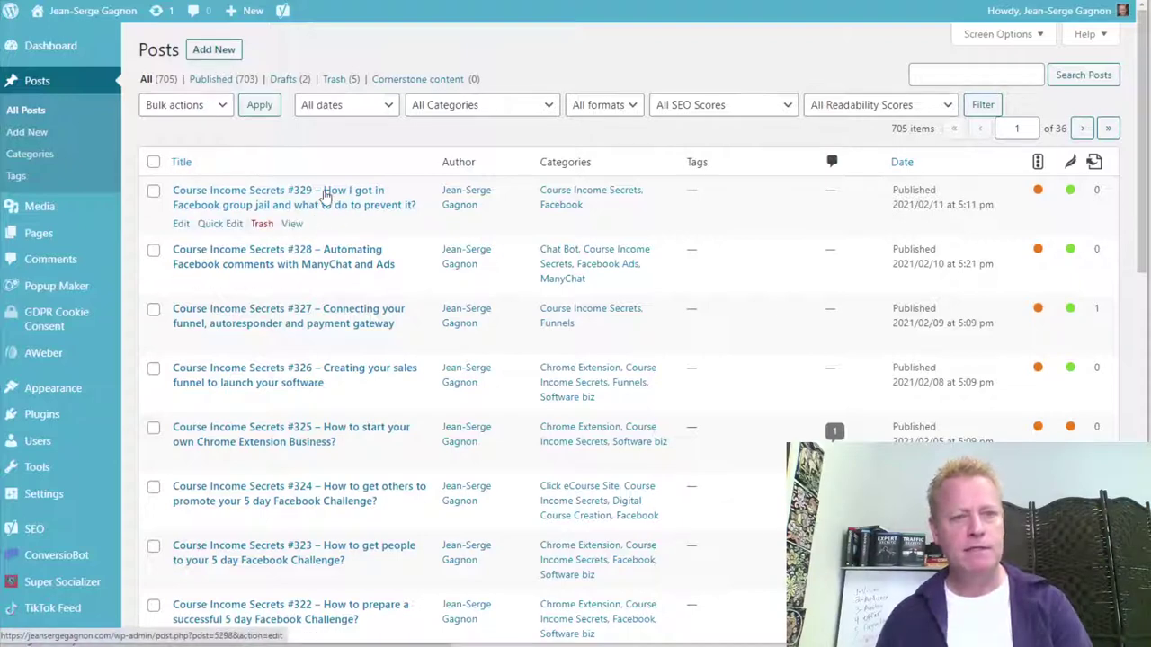
{"action": "left_click", "coordinate": [229, 49]}
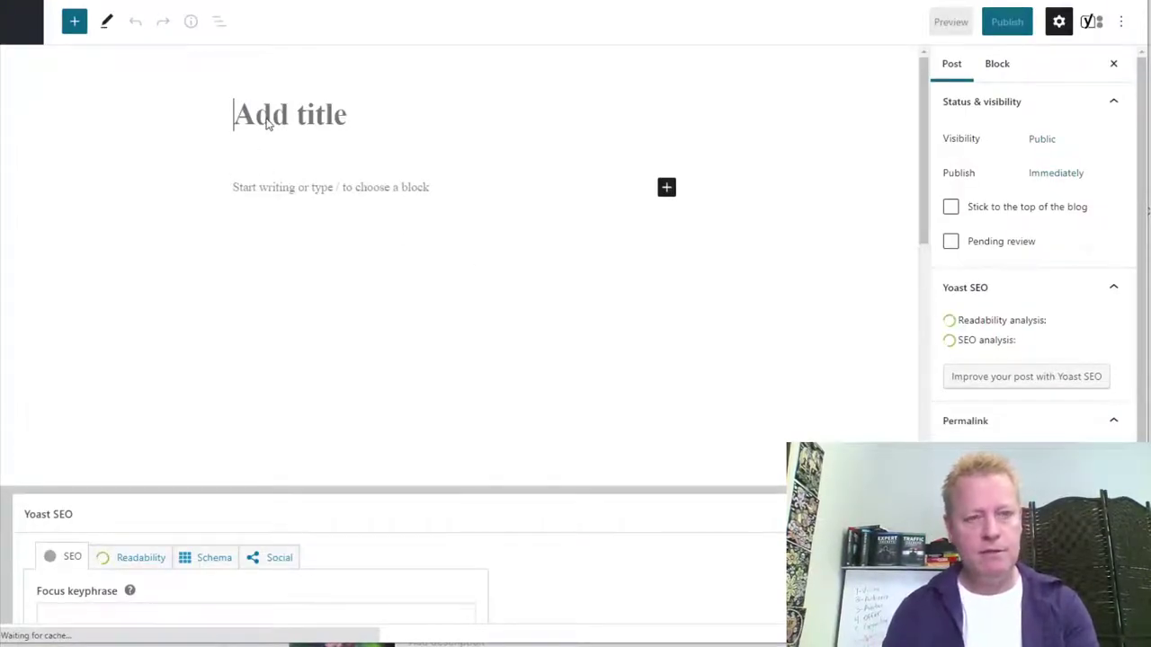
Step: Enter "Course Income Secrets #330 -" as the beginning of the post title
{"action": "type", "text": "Course INcome Ser"}
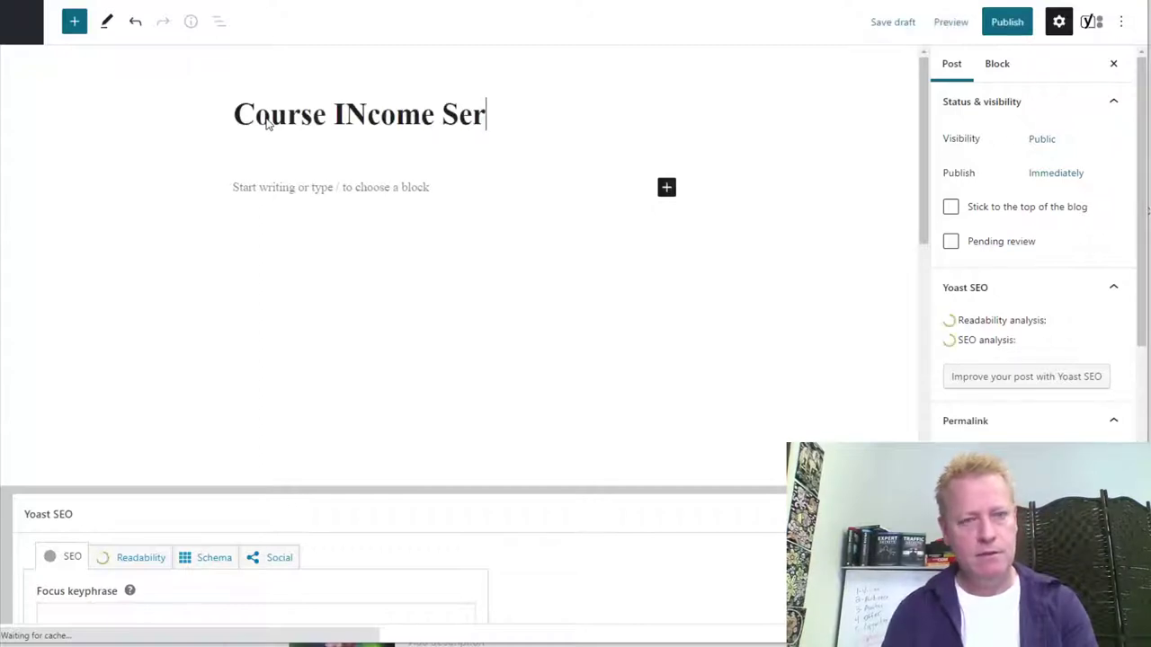
{"action": "key", "text": "Left"}
{"action": "key", "text": "Left"}
{"action": "key", "text": "Left"}
{"action": "key", "text": "Left"}
{"action": "key", "text": "Left"}
{"action": "key", "text": "Left"}
{"action": "key", "text": "Left"}
{"action": "key", "text": "Left"}
{"action": "key", "text": "BackSpace"}
{"action": "type", "text": "n"}
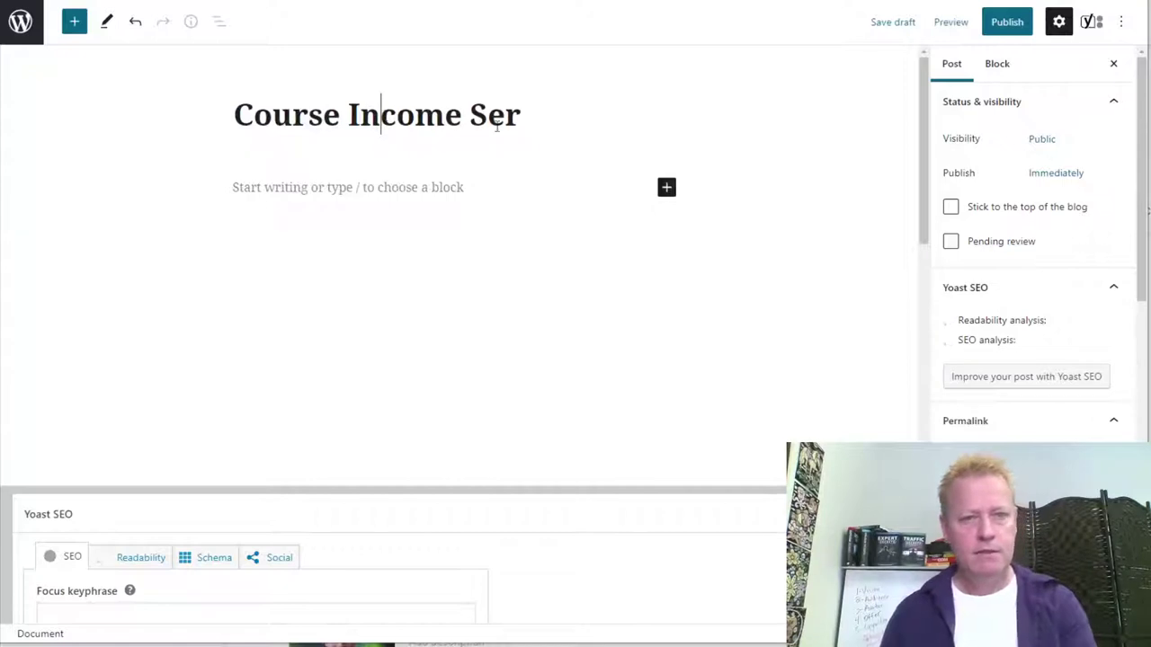
{"action": "left_click", "coordinate": [530, 121]}
{"action": "key", "text": "BackSpace"}
{"action": "type", "text": "crets"}
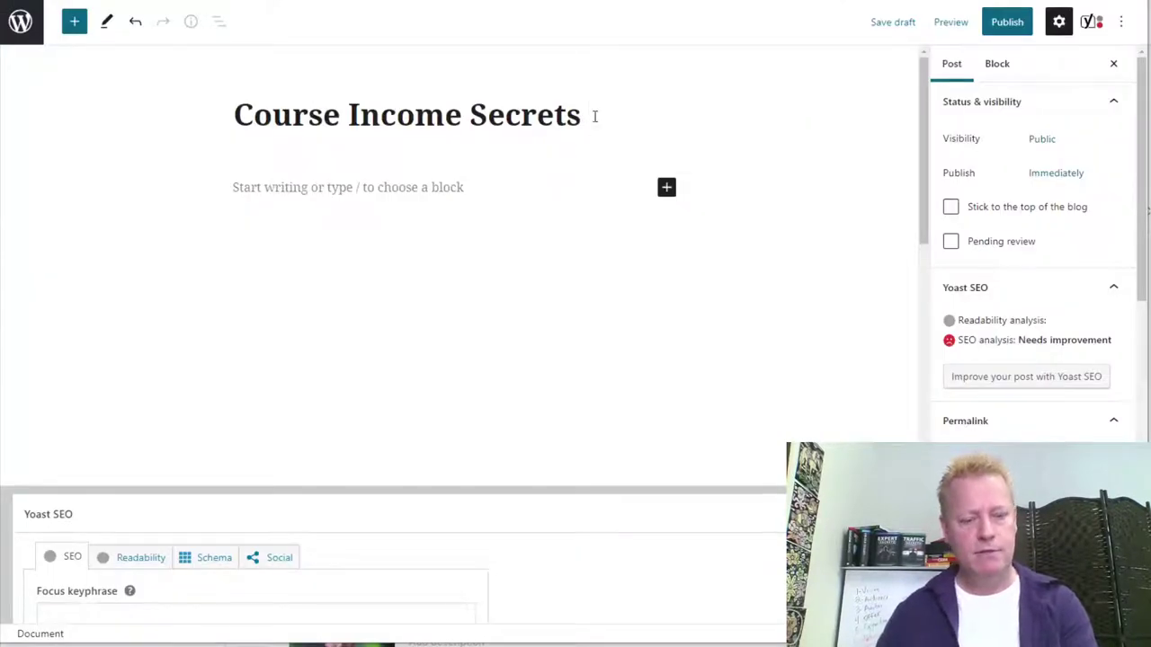
{"action": "left_click", "coordinate": [594, 116]}
{"action": "type", "text": "#330 -"}
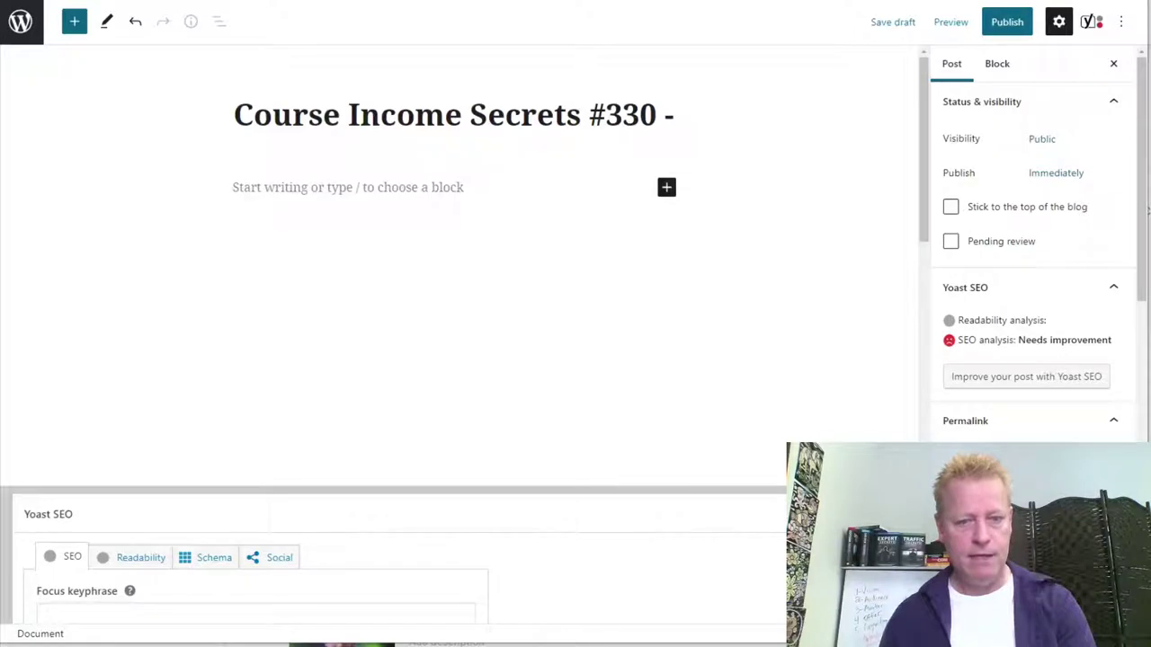
Step: Switch to the terminal in the episode 329 folder and print the contents of facebook_live_post.txt
{"action": "mouse_move", "coordinate": [503, 643]}
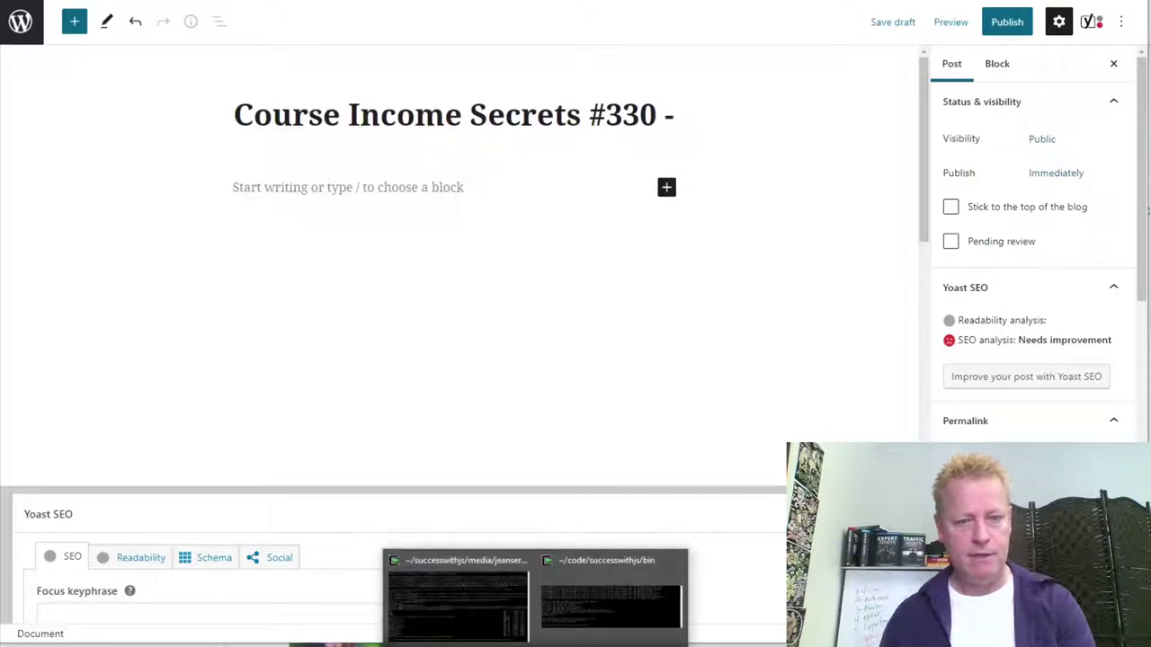
{"action": "left_click", "coordinate": [510, 636]}
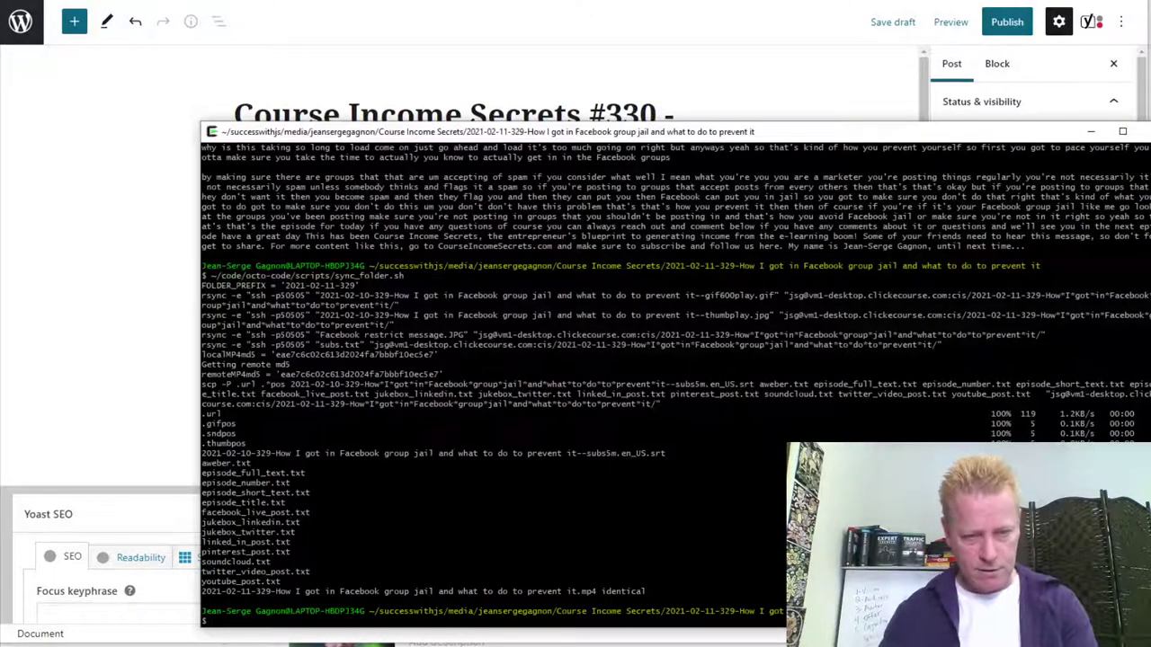
{"action": "type", "text": "cat"}
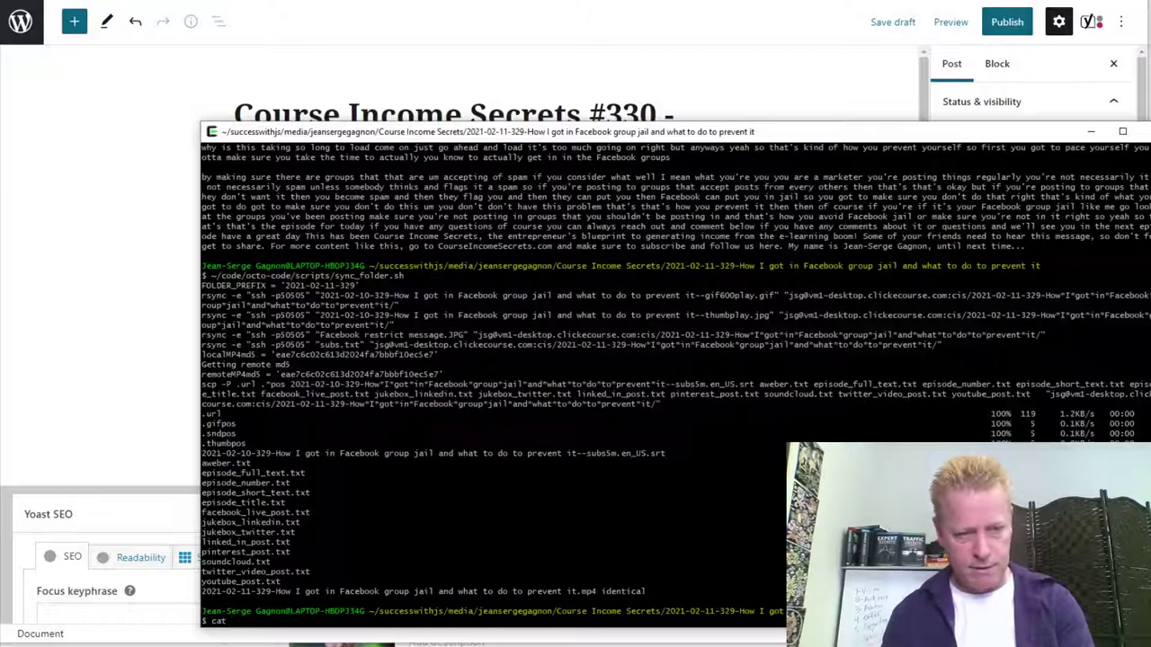
{"action": "type", "text": " fac"}
{"action": "key", "text": "Tab"}
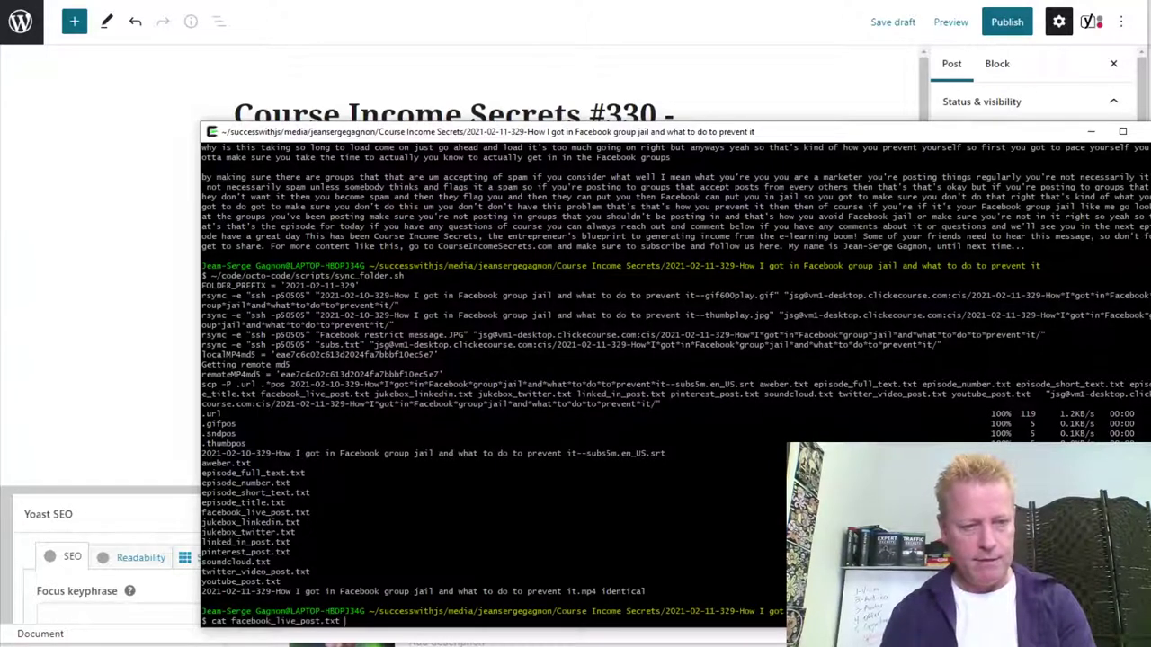
{"action": "key", "text": "Return"}
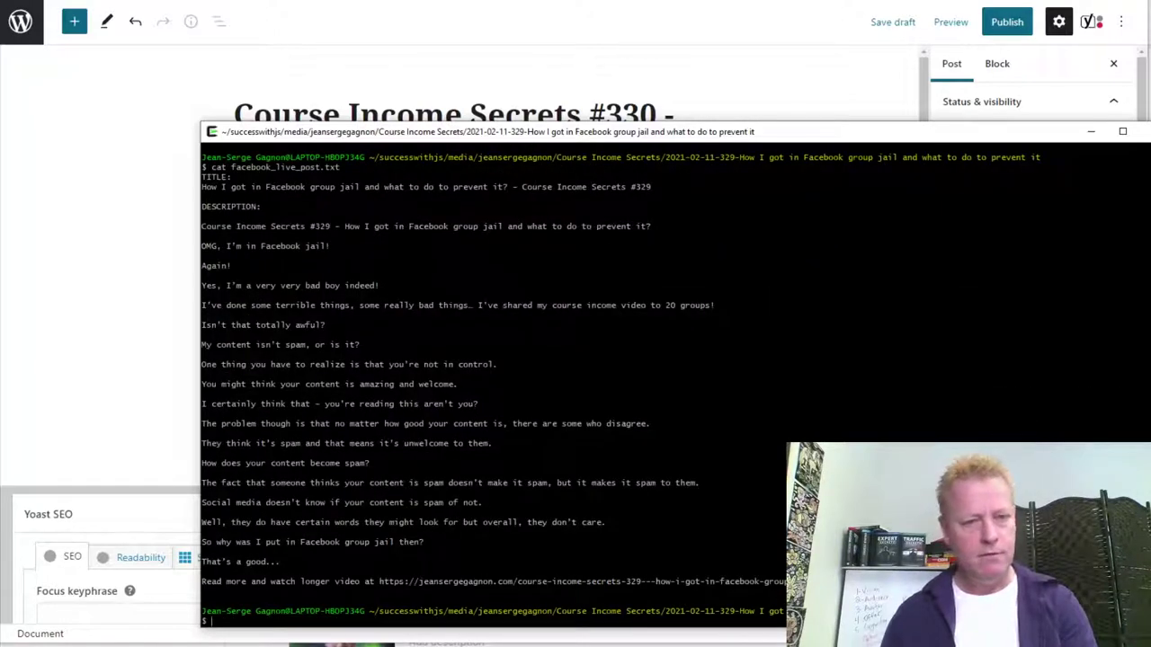
Step: Change to the sibling folder beginning with 2021-02-12 and print its facebook_live_post.txt
{"action": "type", "text": "cd ../2021-02-12"}
{"action": "key", "text": "Tab"}
{"action": "key", "text": "Return"}
{"action": "type", "text": "c"}
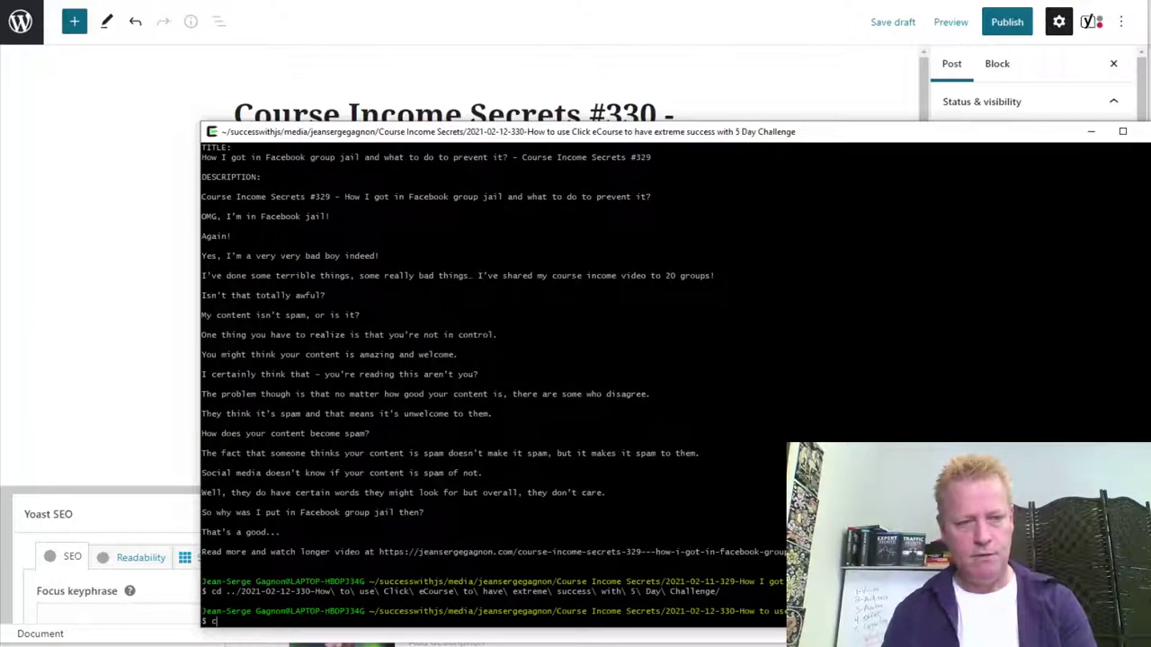
{"action": "type", "text": "at facebook_live_post.txt"}
{"action": "key", "text": "Return"}
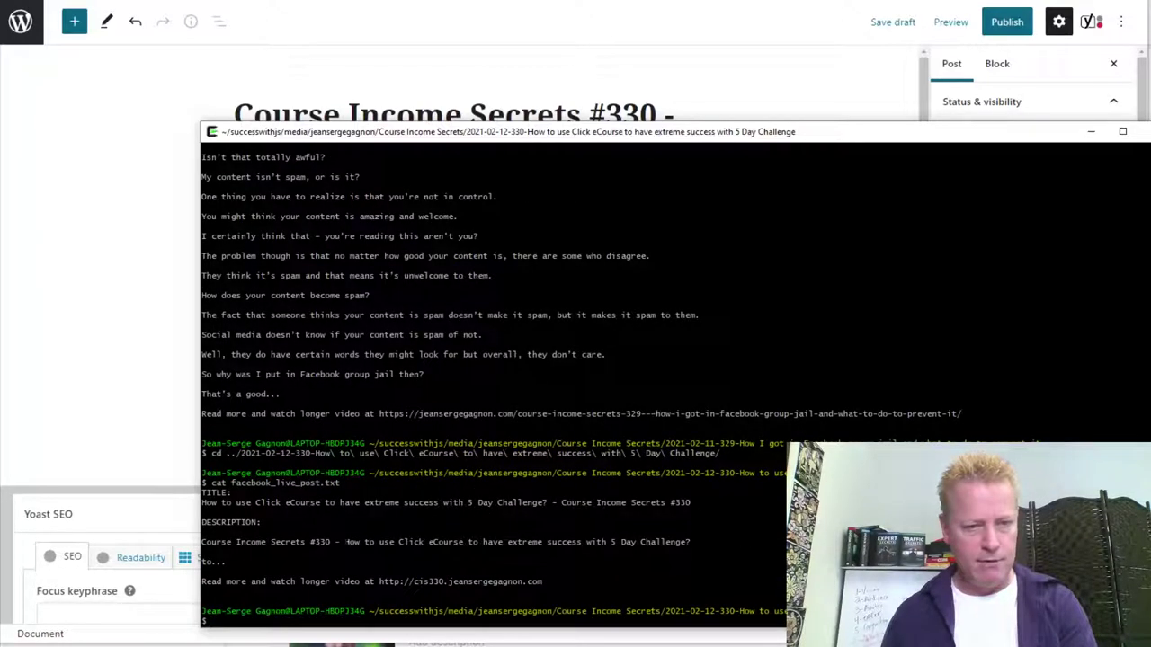
Step: Copy "How to use Click eCourse to have extreme success with 5 Day Challenge?" from the terminal output onto the end of the post title
{"action": "left_click_drag", "start_coordinate": [344, 542], "coordinate": [690, 543]}
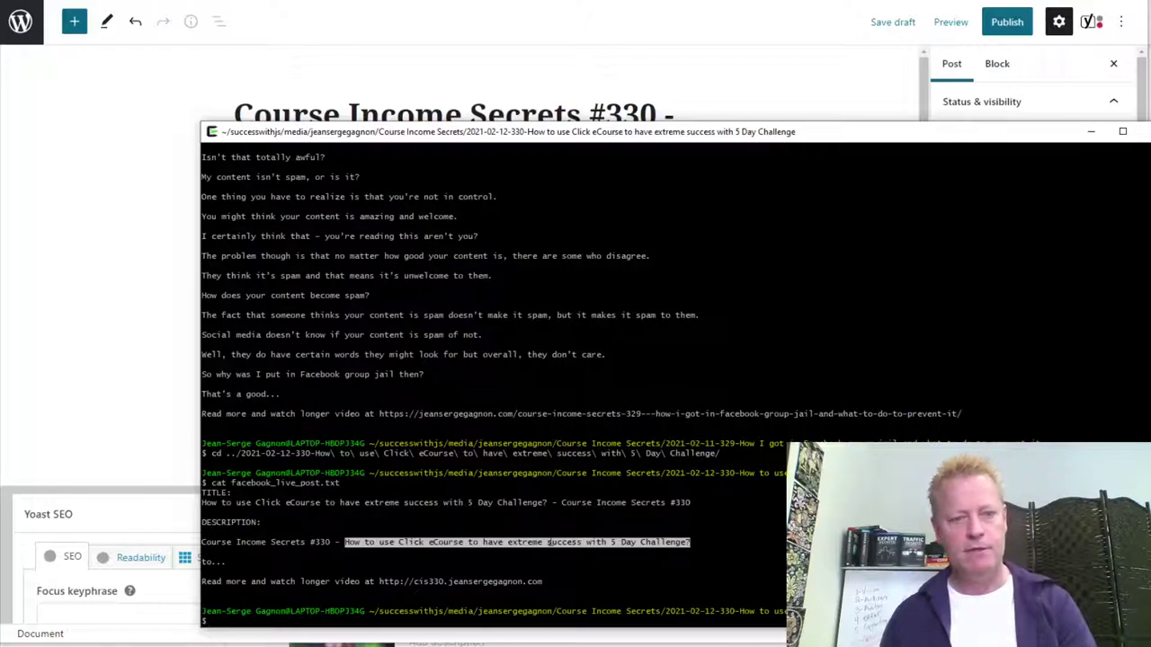
{"action": "left_click", "coordinate": [688, 112]}
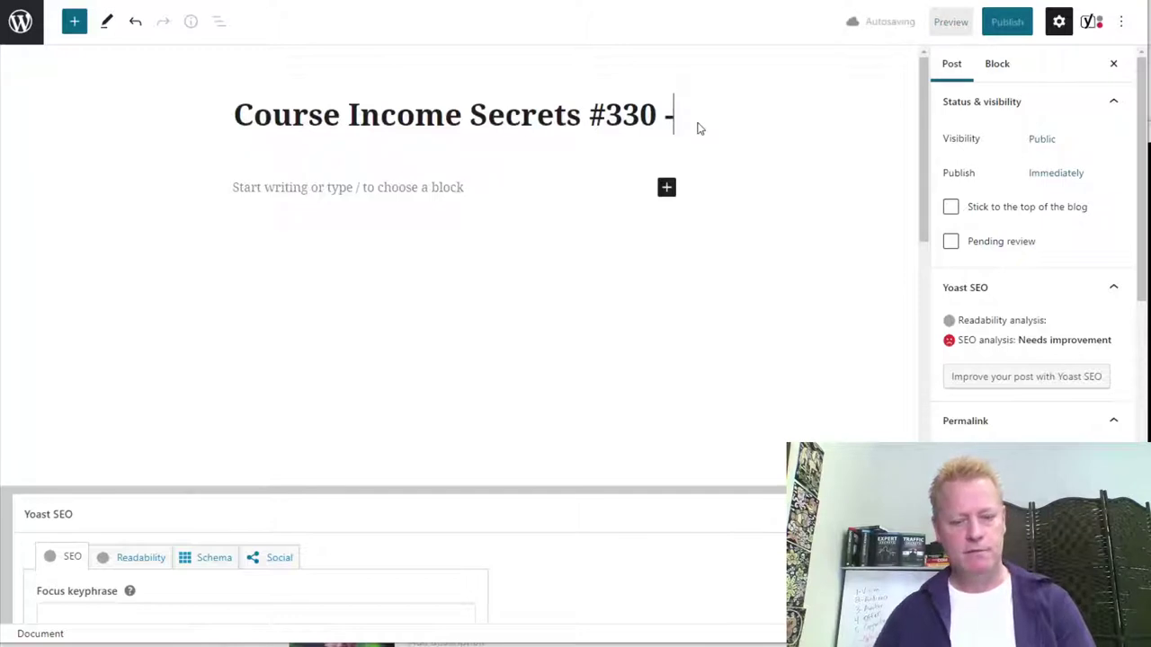
{"action": "type", "text": "How to use Click eCourse to have extreme success with 5 Day Challenge?"}
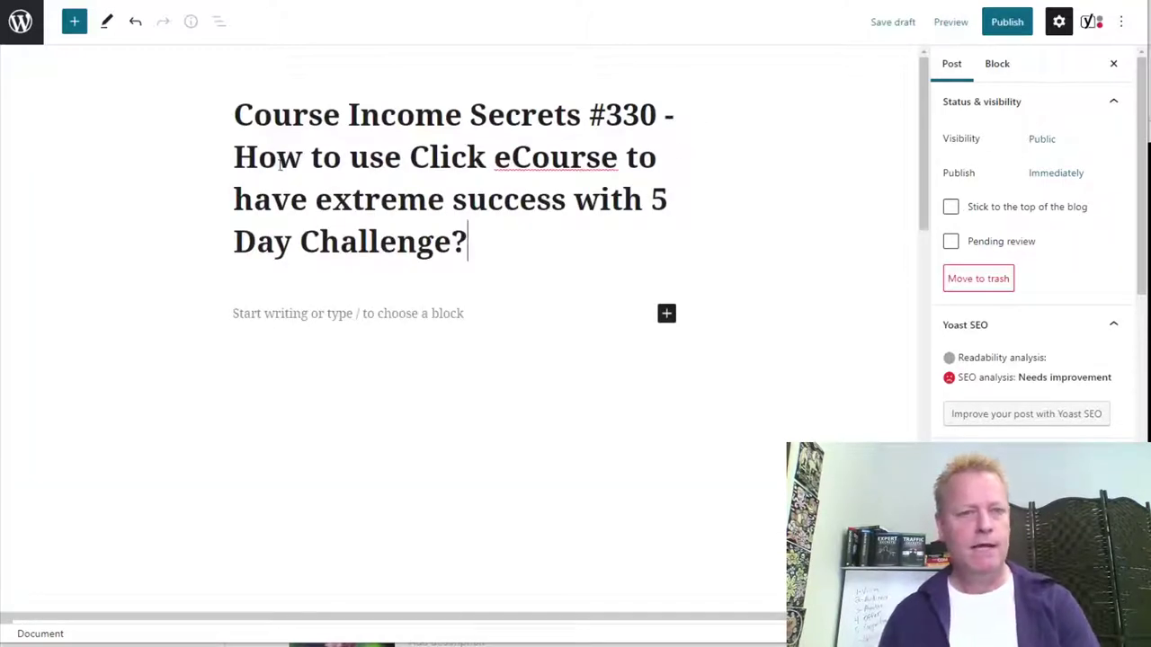
Step: Copy the "How to use Click eCourse..." part of the title into the post body as a paragraph below an empty first block
{"action": "left_click_drag", "start_coordinate": [234, 156], "coordinate": [461, 229]}
{"action": "key", "text": "ctrl+c"}
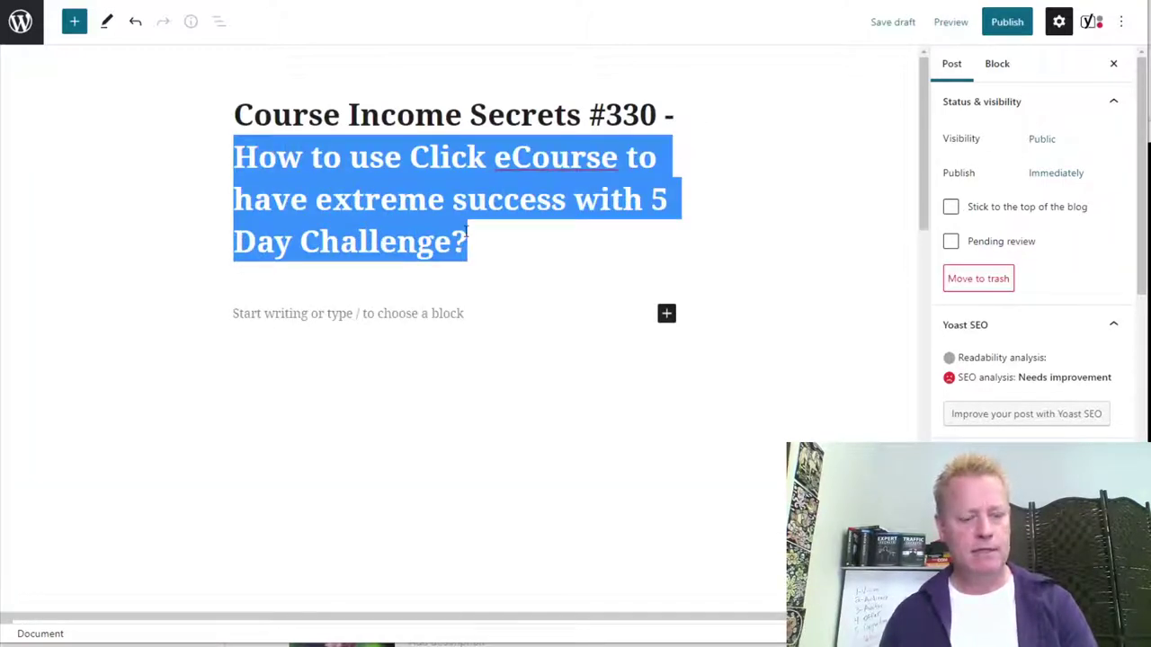
{"action": "left_click", "coordinate": [395, 311]}
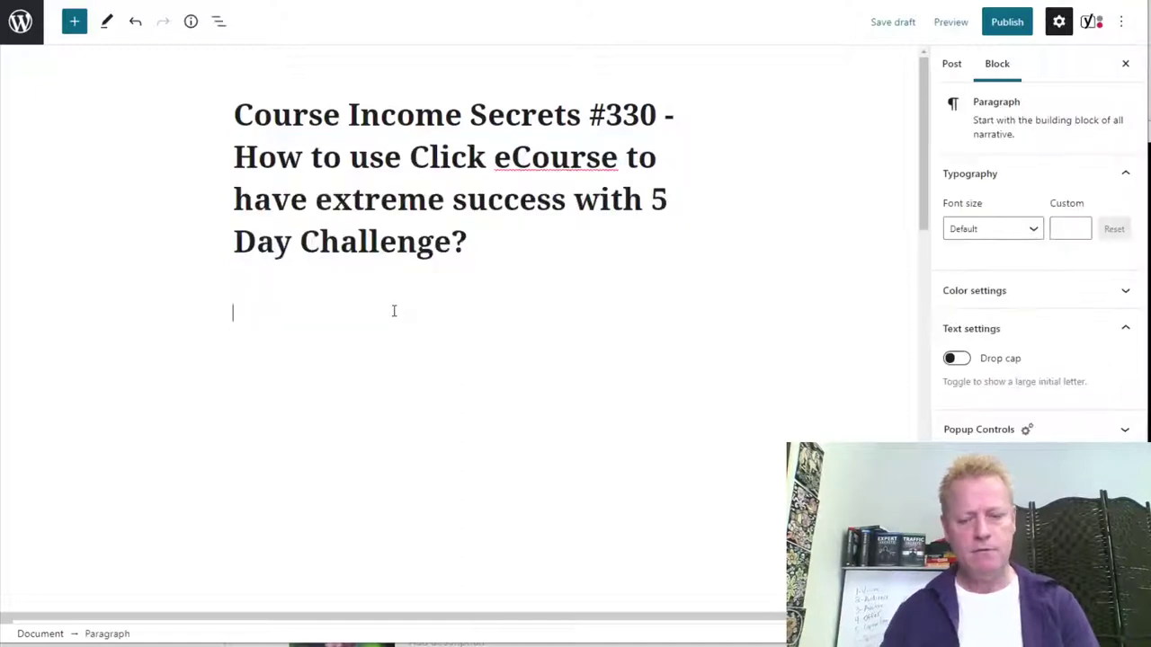
{"action": "key", "text": "Return"}
{"action": "key", "text": "ctrl+v"}
{"action": "key", "text": "Return"}
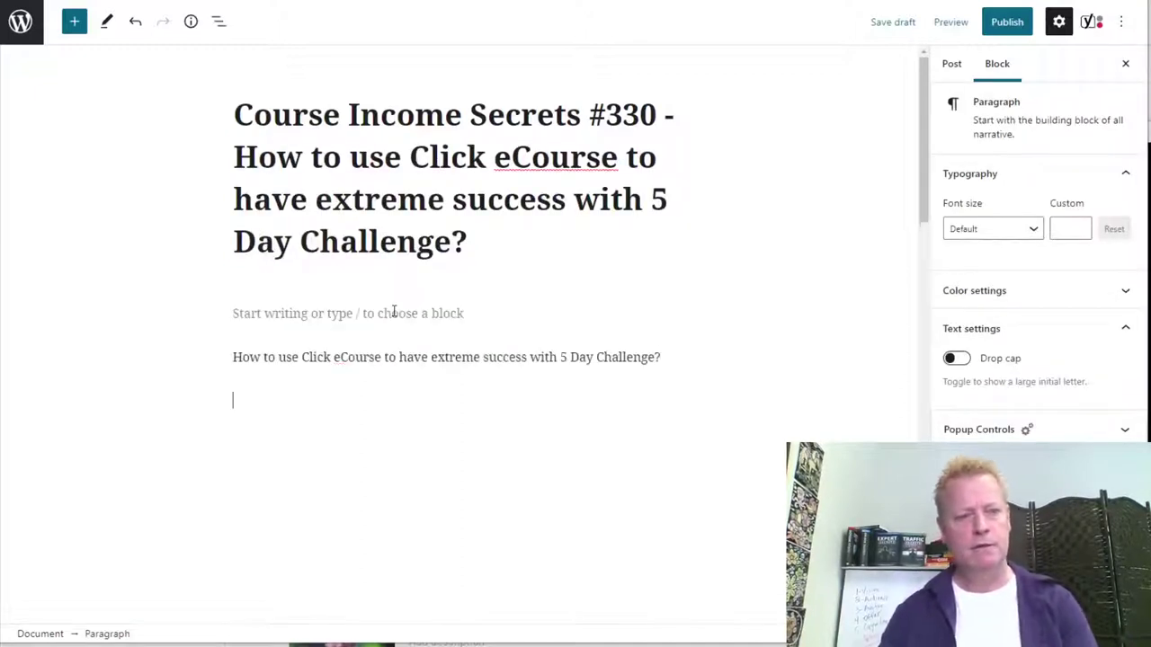
Step: Transform the pasted "How to use Click eCourse..." paragraph into a heading and add an empty paragraph below it
{"action": "left_click", "coordinate": [345, 358]}
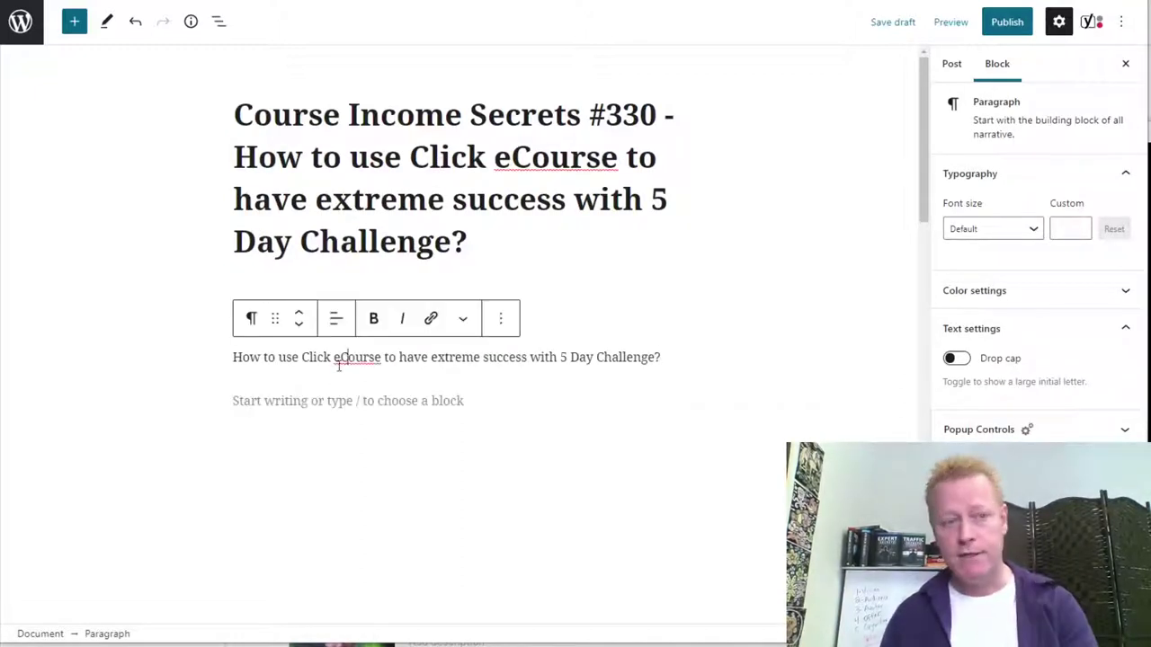
{"action": "left_click", "coordinate": [251, 319]}
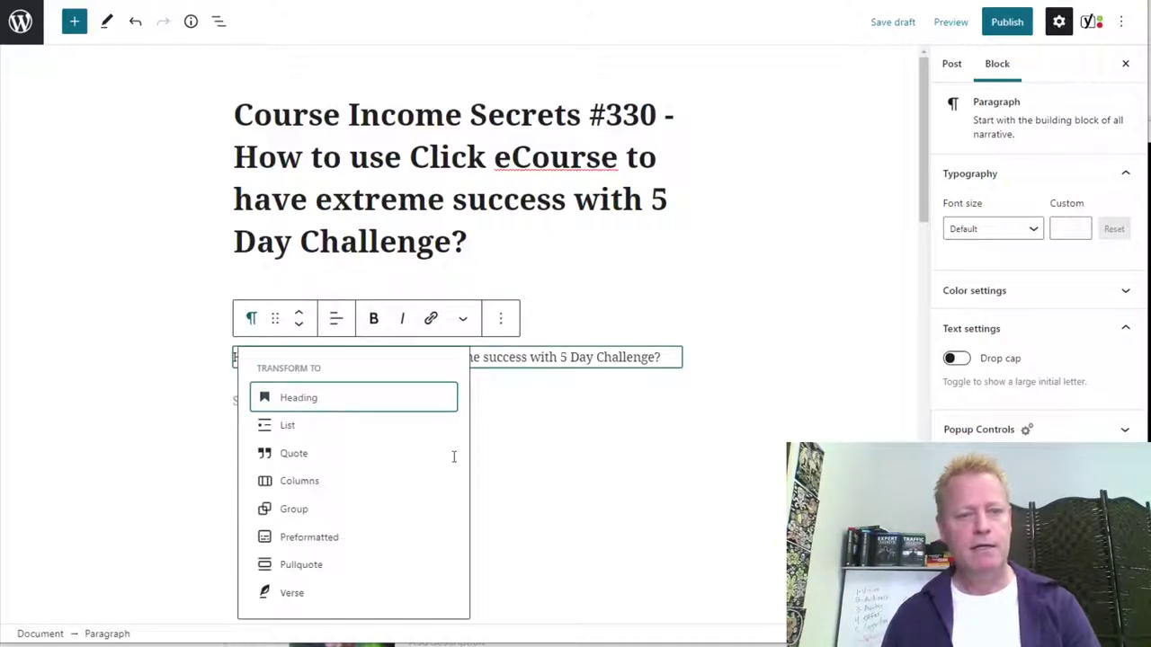
{"action": "left_click", "coordinate": [351, 398]}
{"action": "key", "text": "Return"}
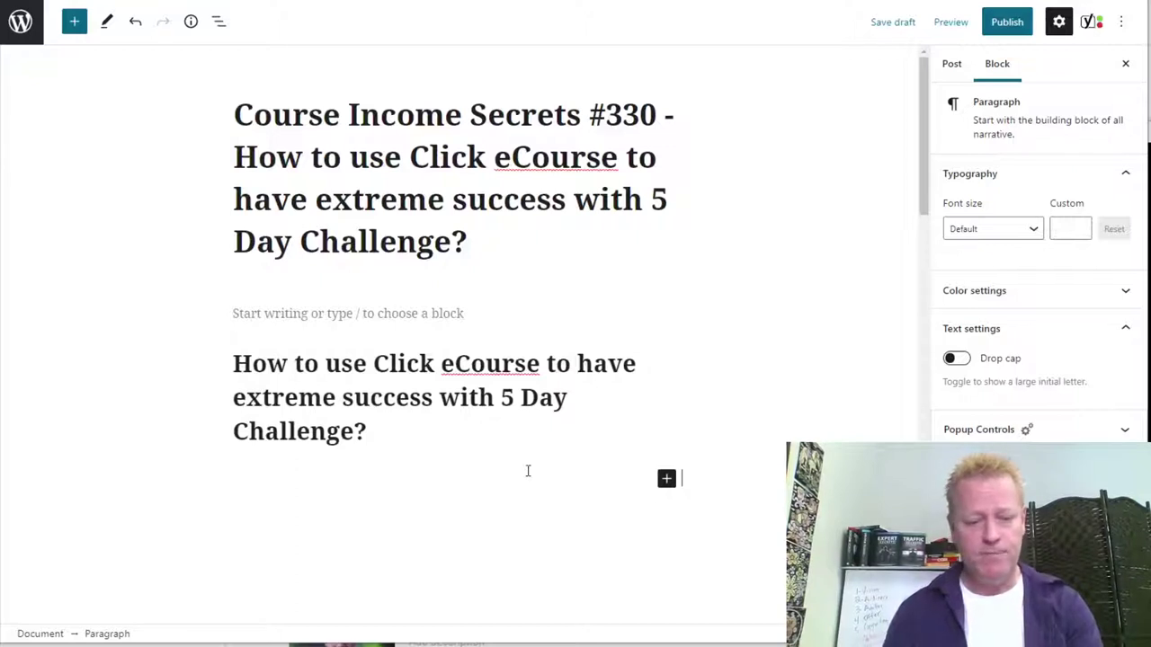
Step: Write the opening paragraph below the heading as "You could just run your 5 day Challenge in Facebook."
{"action": "type", "text": "When you are running"}
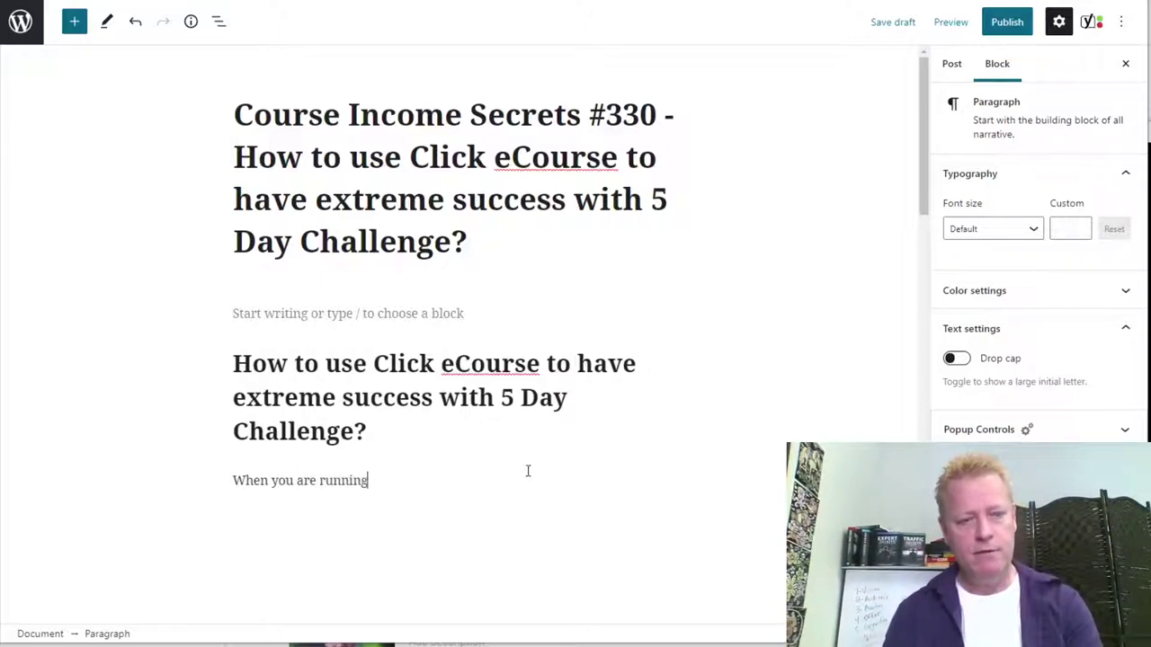
{"action": "type", "text": " a challen"}
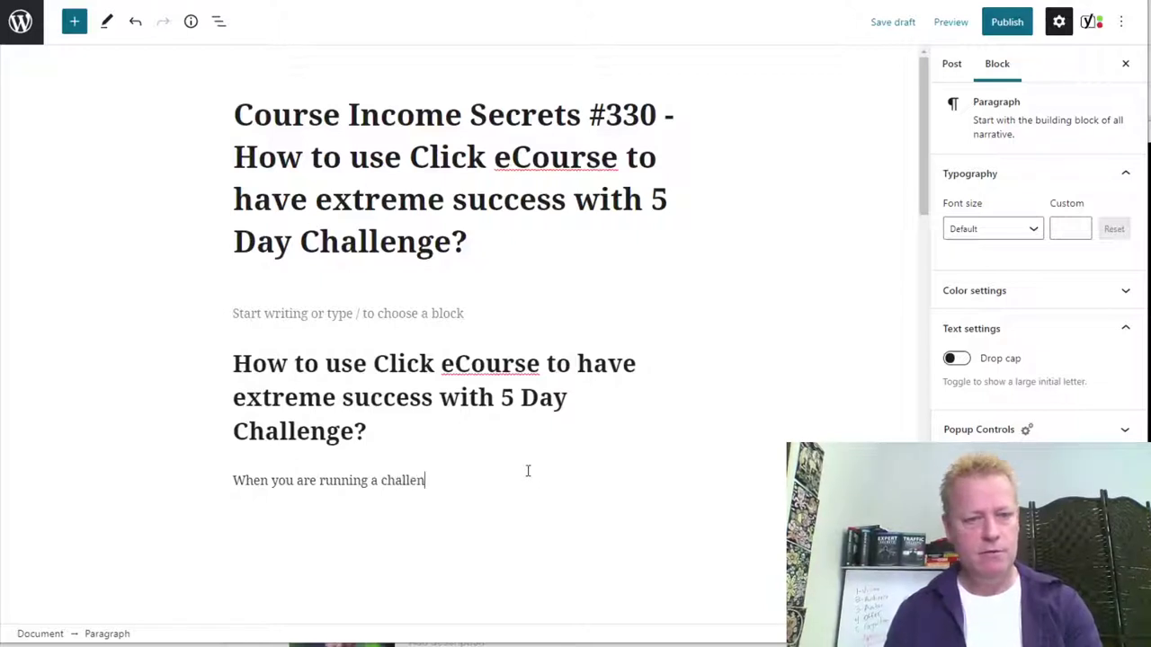
{"action": "type", "text": "ge, you could"}
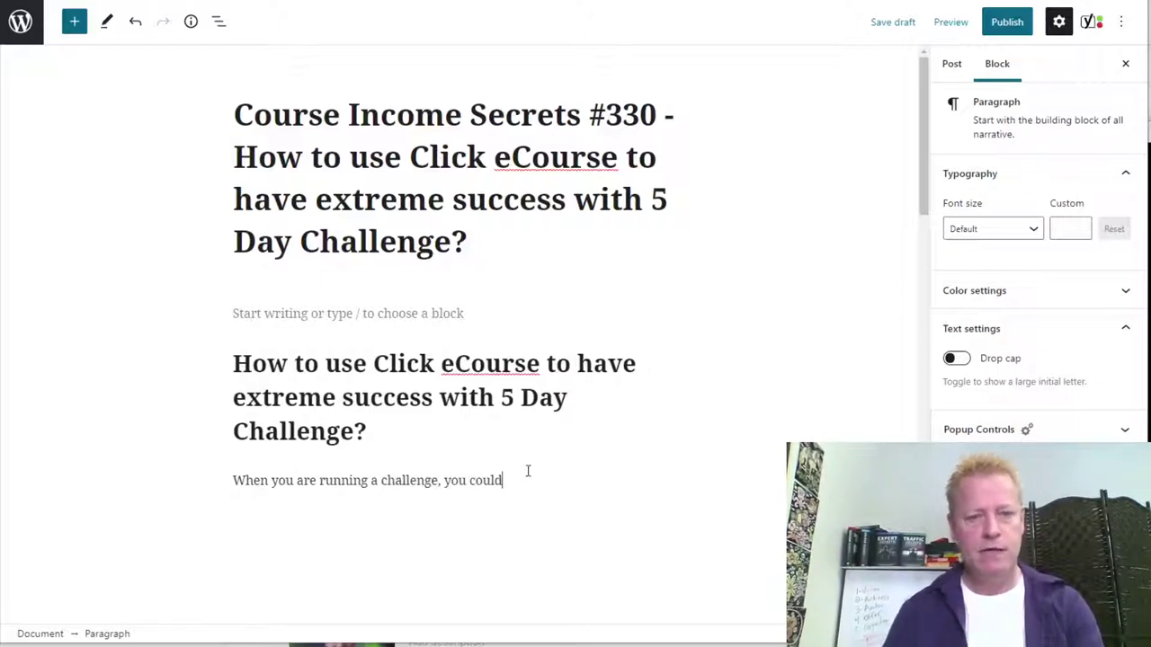
{"action": "left_click_drag", "start_coordinate": [236, 480], "coordinate": [452, 482]}
{"action": "type", "text": "Y"}
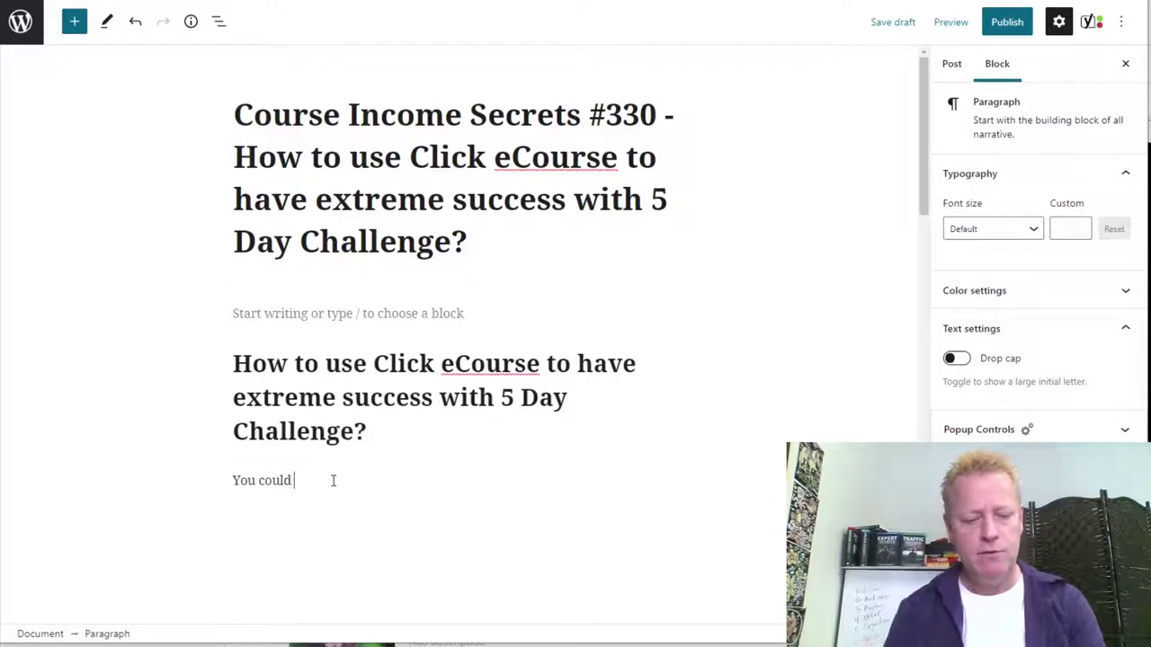
{"action": "type", "text": "just run your "}
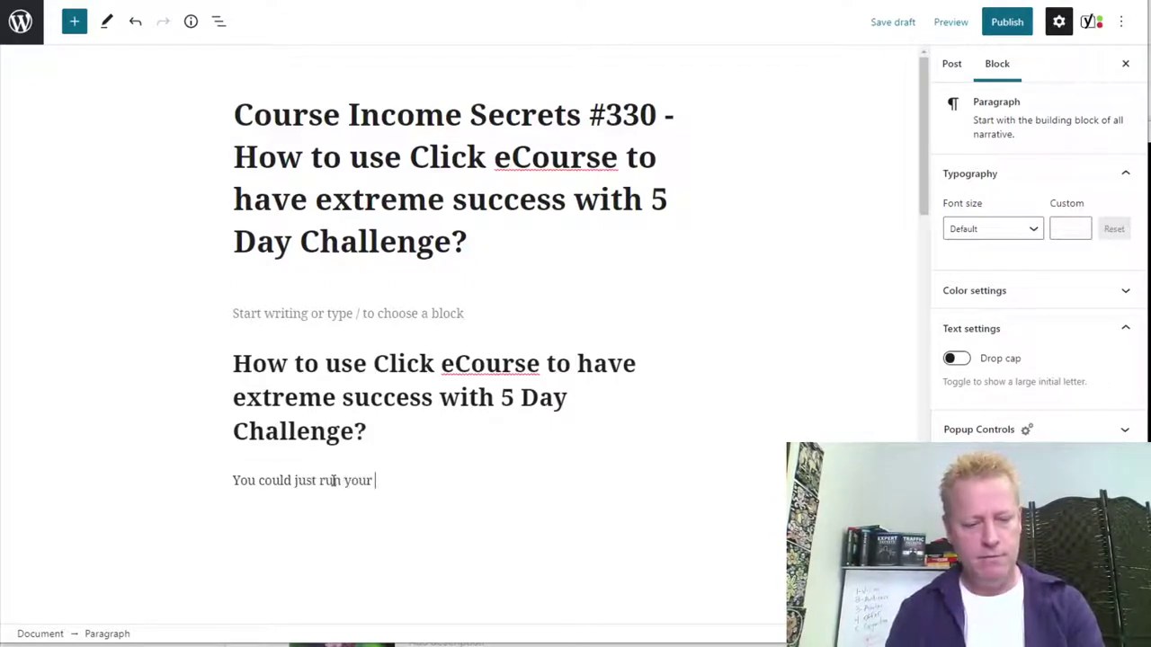
{"action": "type", "text": "5 day CH"}
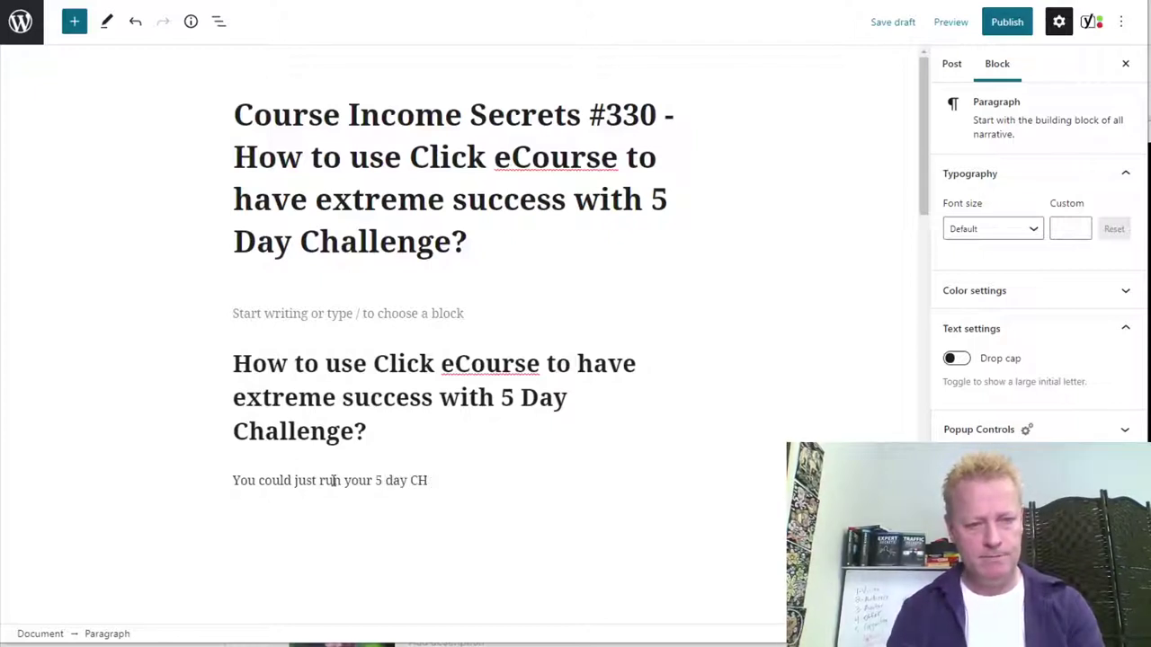
{"action": "type", "text": "allehanlenge in Facebook."}
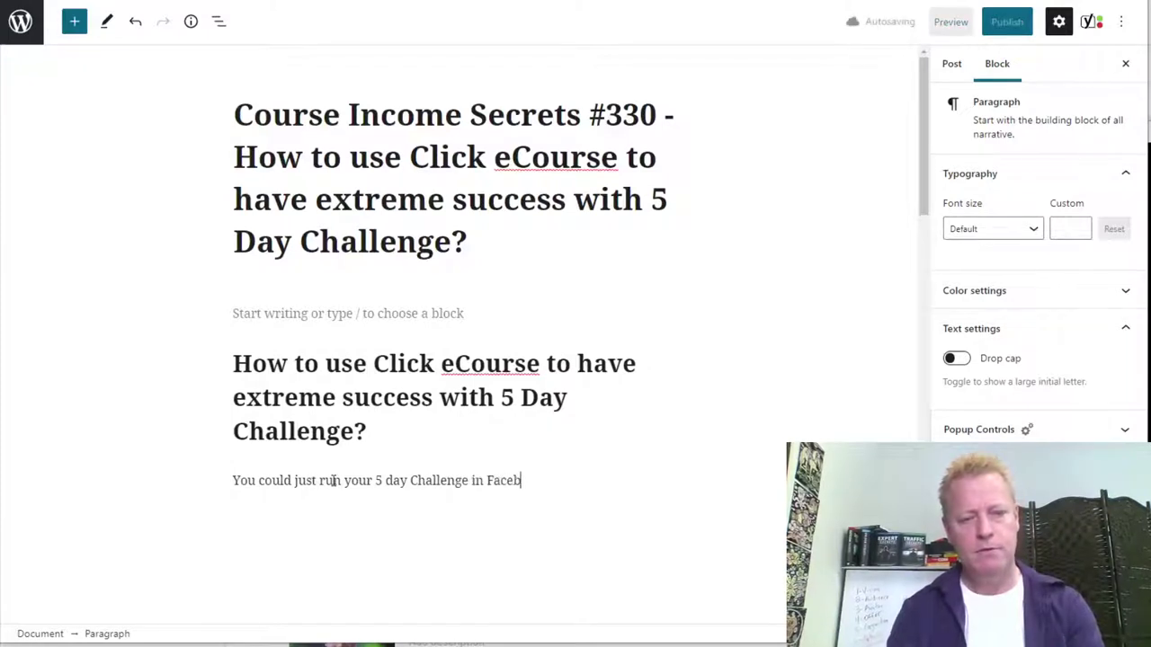
Step: Add a second paragraph reading "I've done that plenty of times."
{"action": "key", "text": "Return"}
{"action": "type", "text": "I've done that plenty of times"}
{"action": "key", "text": "Return"}
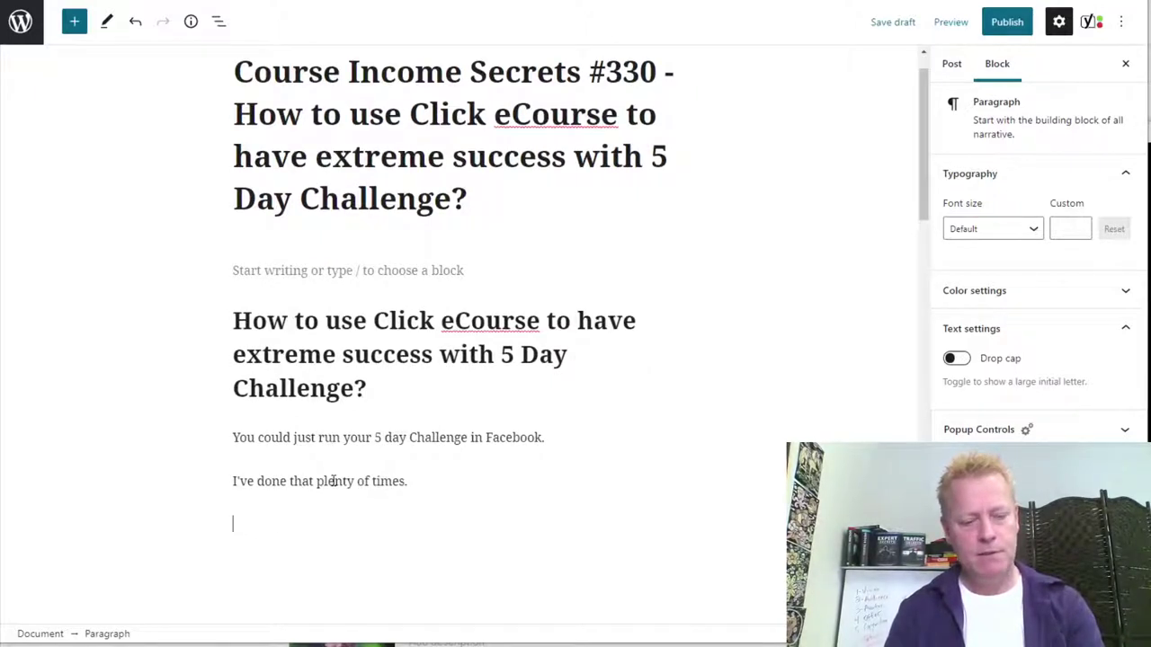
Step: Add a third paragraph reading "At the end, you will usually want to offer something to your students to get even more results, right?"
{"action": "type", "text": "At the e"}
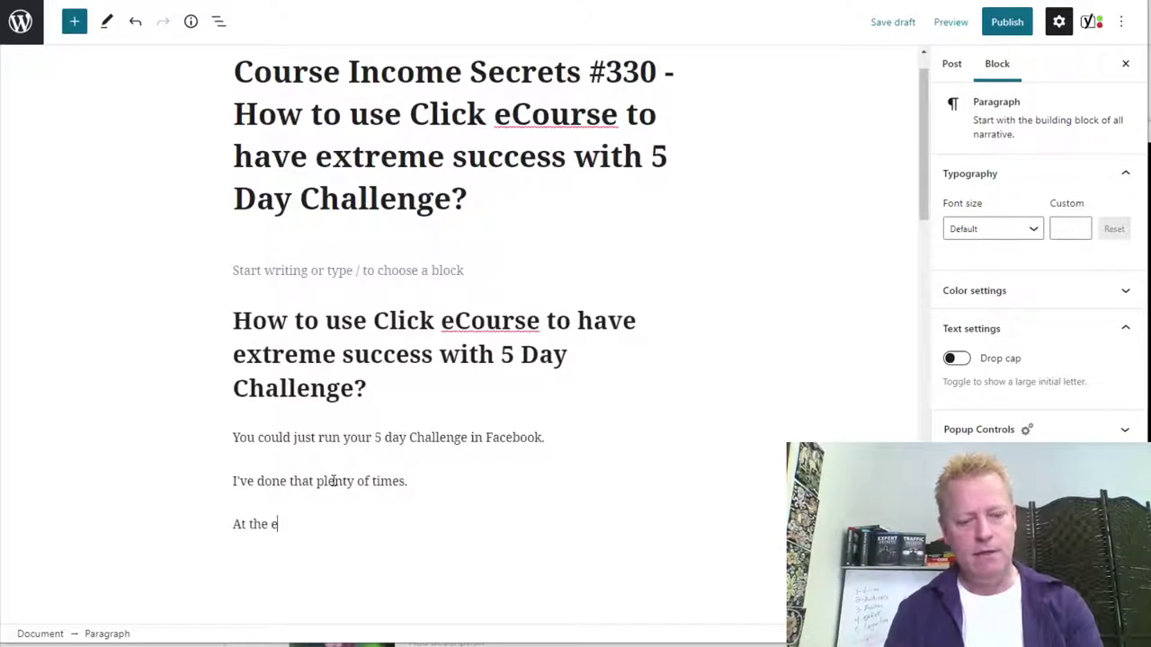
{"action": "type", "text": "nd, you wi"}
{"action": "type", "text": "ll usually"}
{"action": "type", "text": " want to ot"}
{"action": "type", "text": "fer"}
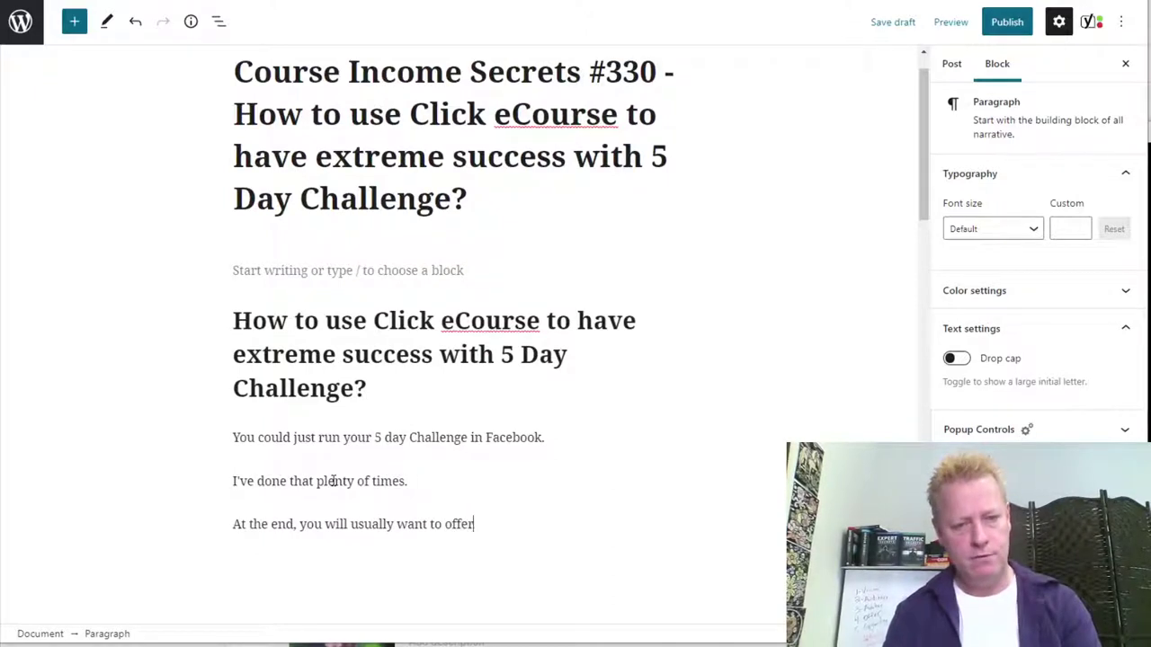
{"action": "type", "text": " something "}
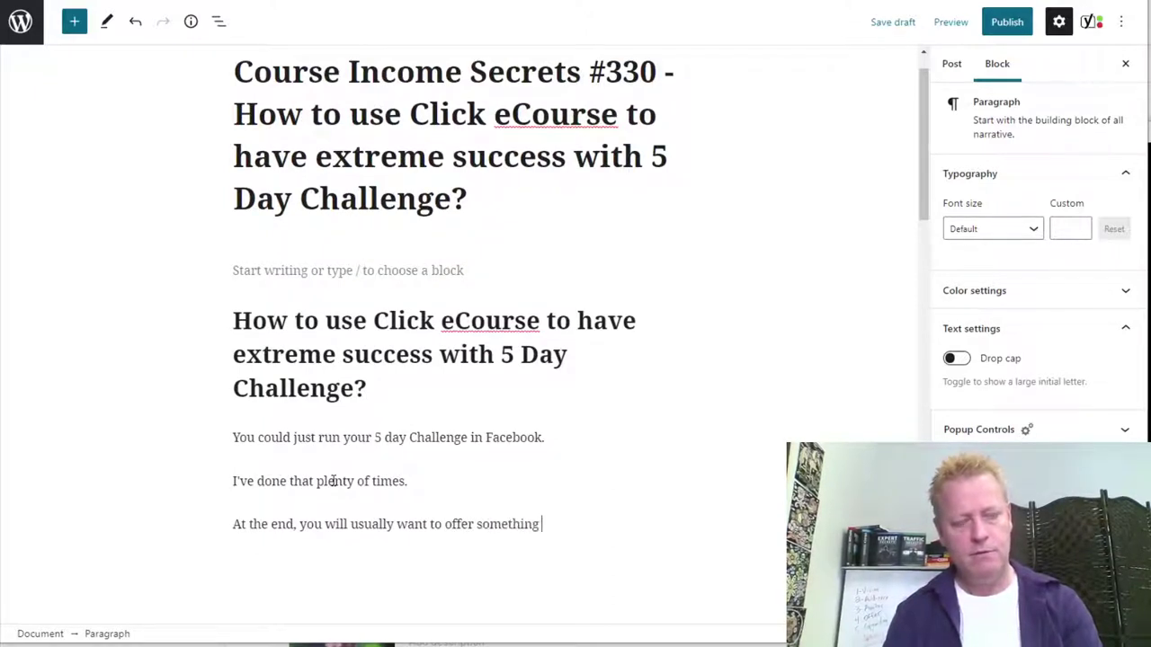
{"action": "type", "text": "to your student"}
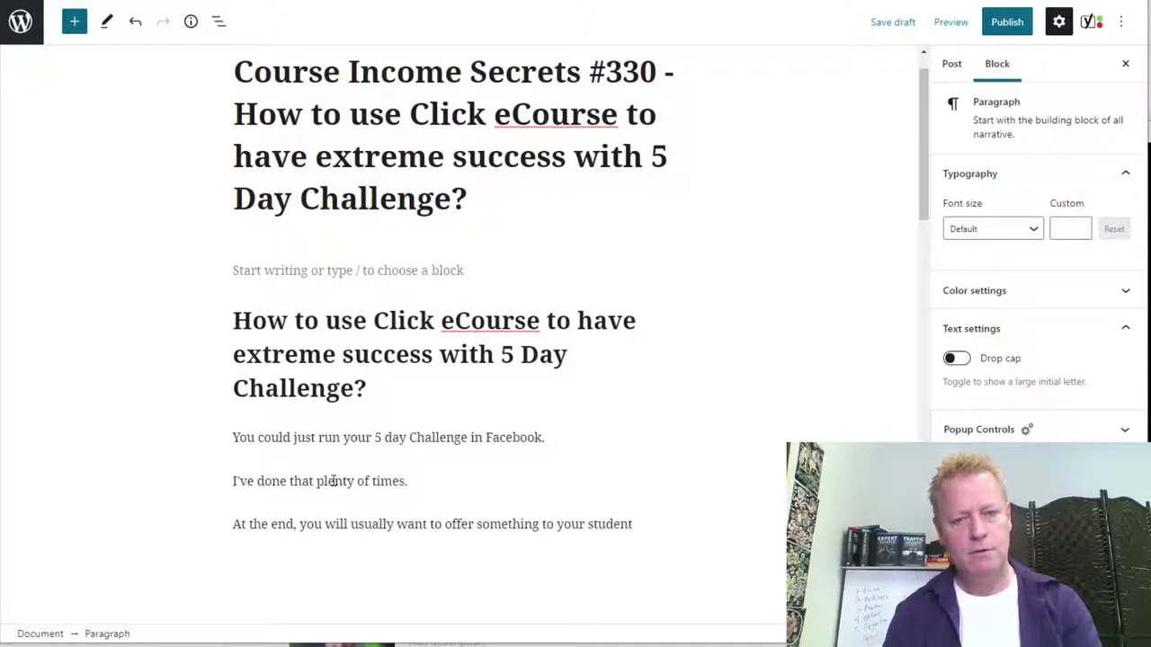
{"action": "type", "text": "s to get "}
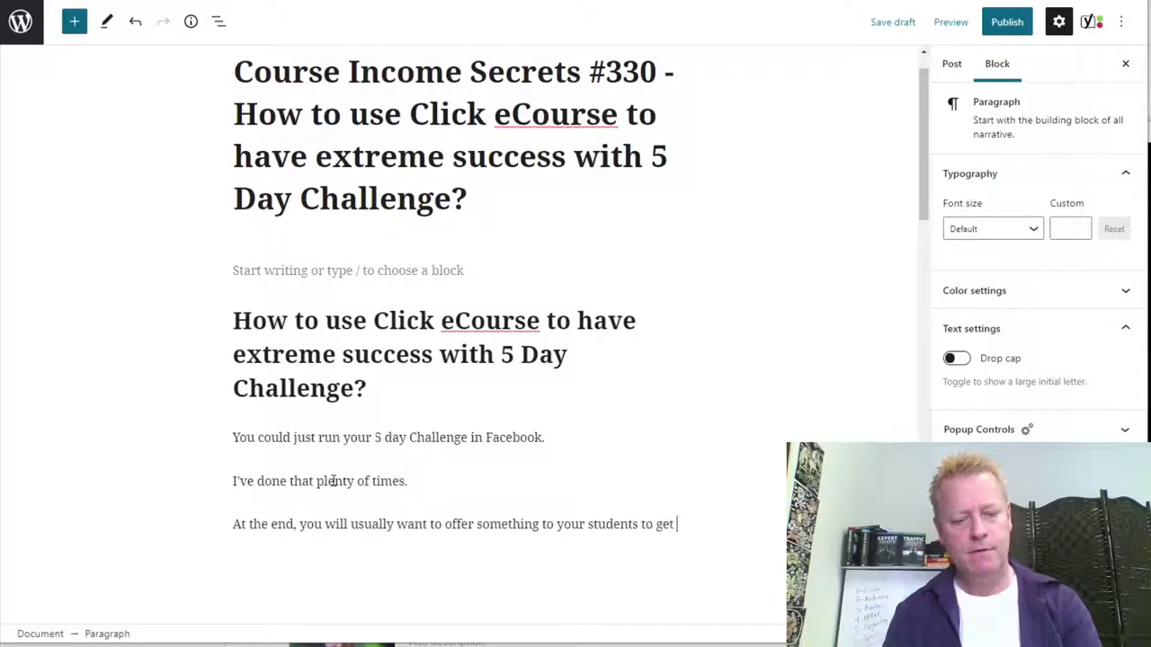
{"action": "type", "text": "even more result"}
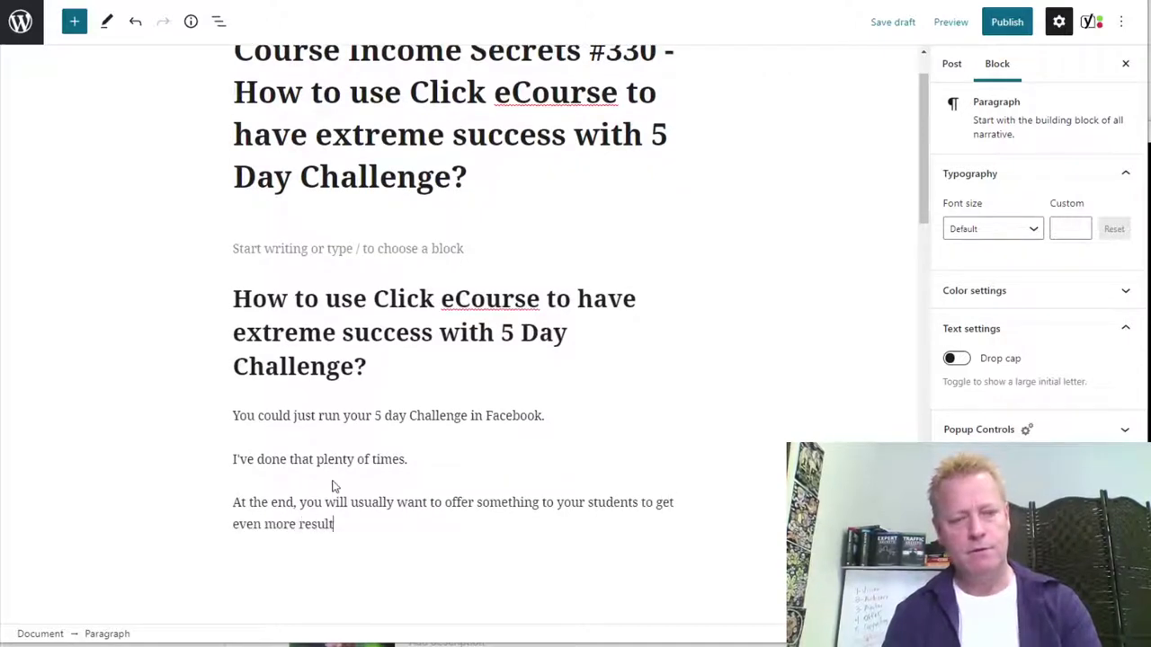
{"action": "type", "text": "s, right>"}
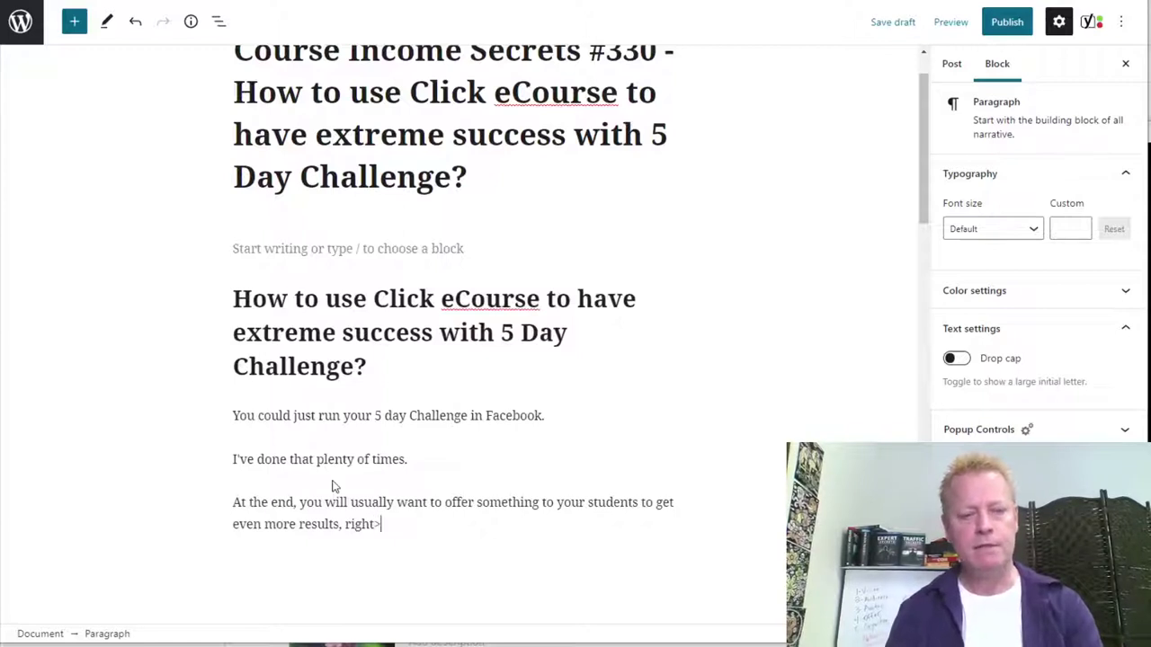
{"action": "key", "text": "Return"}
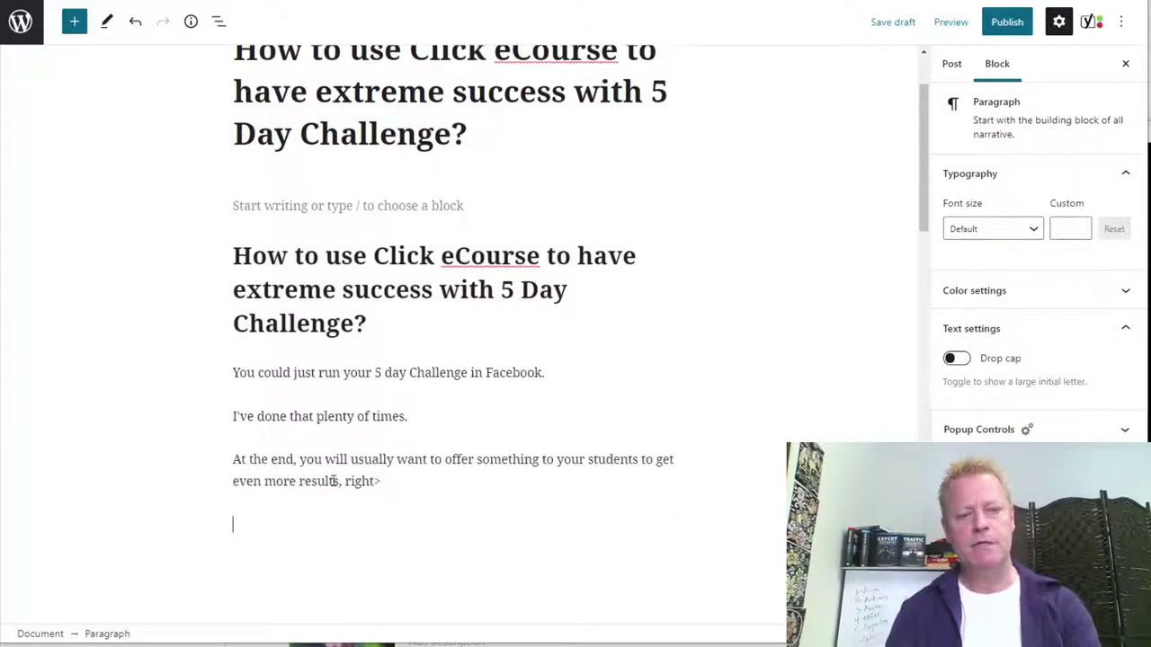
{"action": "key", "text": "BackSpace"}
{"action": "key", "text": "BackSpace"}
{"action": "type", "text": "?"}
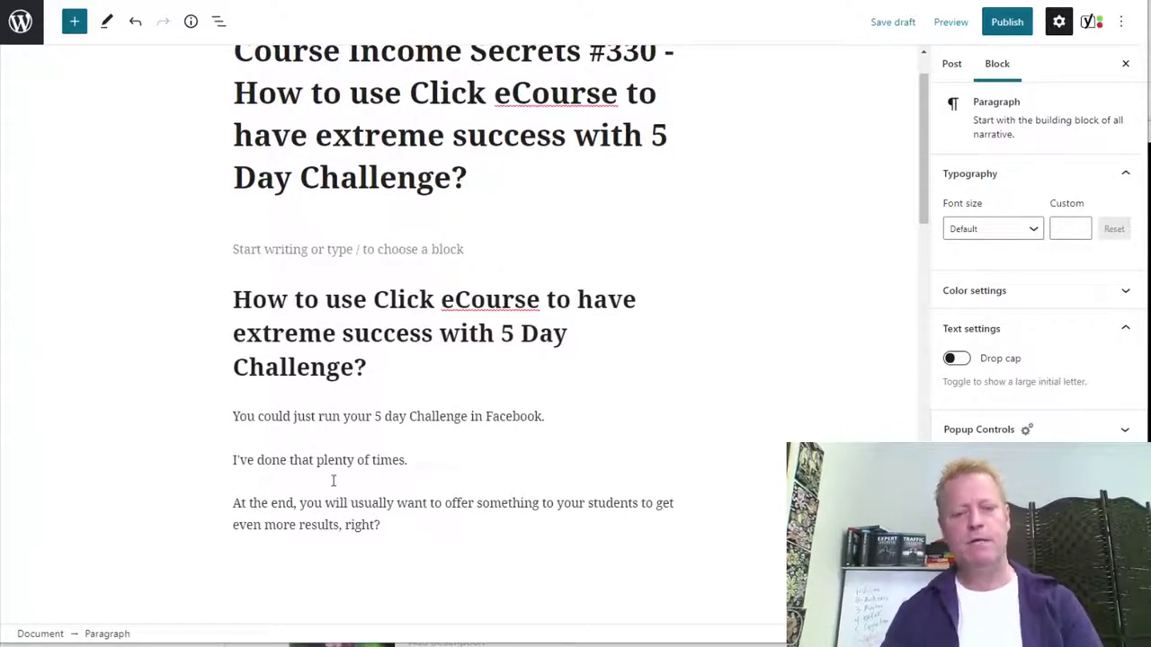
{"action": "key", "text": "Return"}
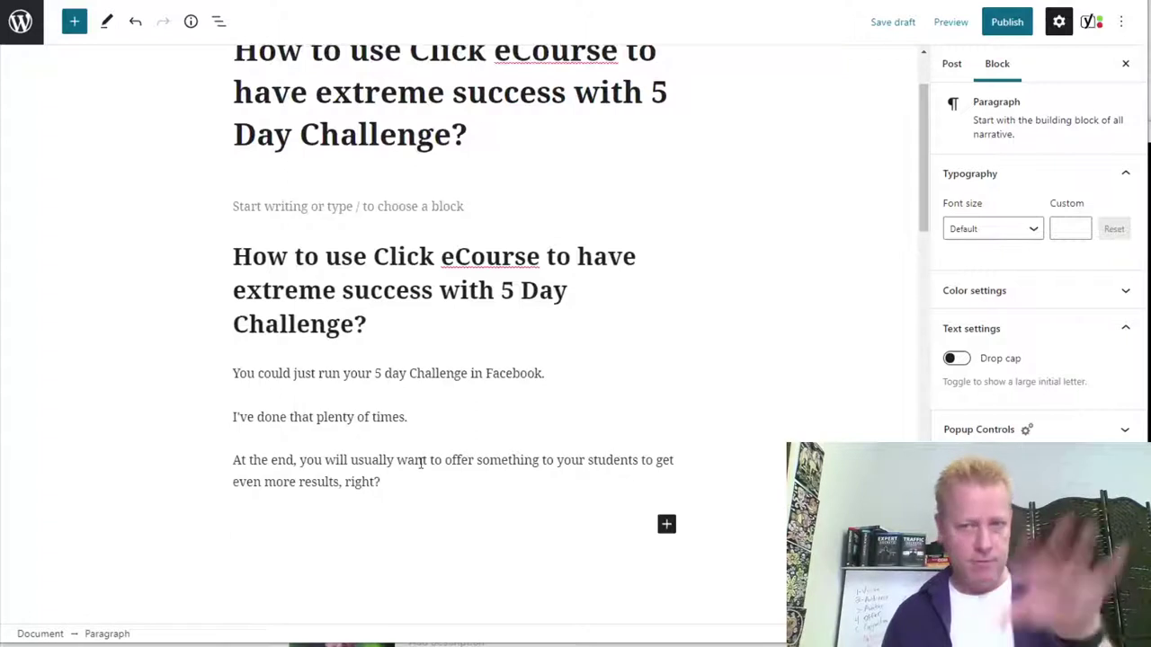
Step: Copy the heading text without its question mark and paste it as the Yoast SEO focus keyphrase
{"action": "left_click_drag", "start_coordinate": [233, 256], "coordinate": [352, 316]}
{"action": "key", "text": "ctrl+c"}
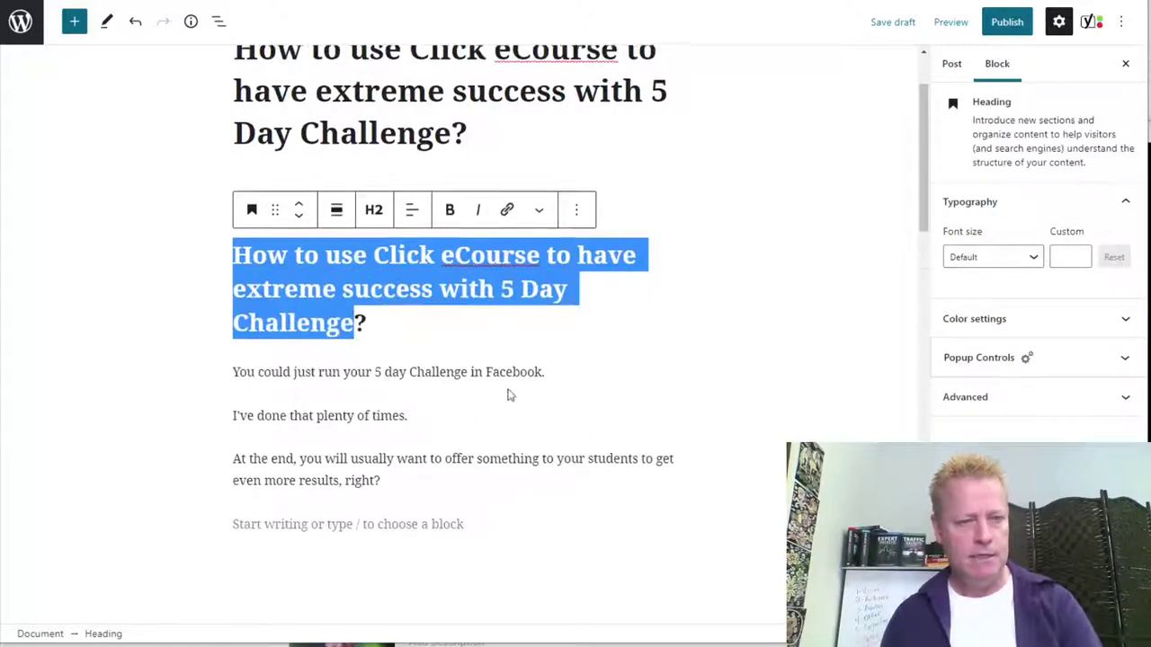
{"action": "scroll", "coordinate": [509, 393], "scroll_direction": "down", "scroll_amount": 5}
{"action": "left_click", "coordinate": [128, 528]}
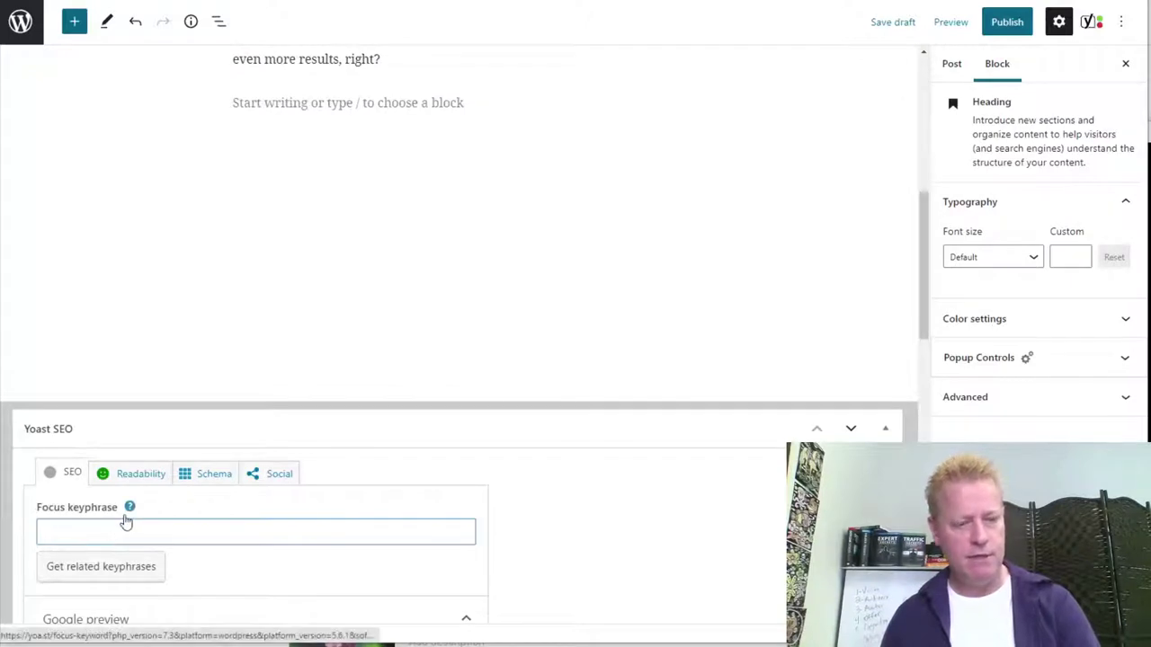
{"action": "key", "text": "ctrl+v"}
{"action": "left_click", "coordinate": [645, 262]}
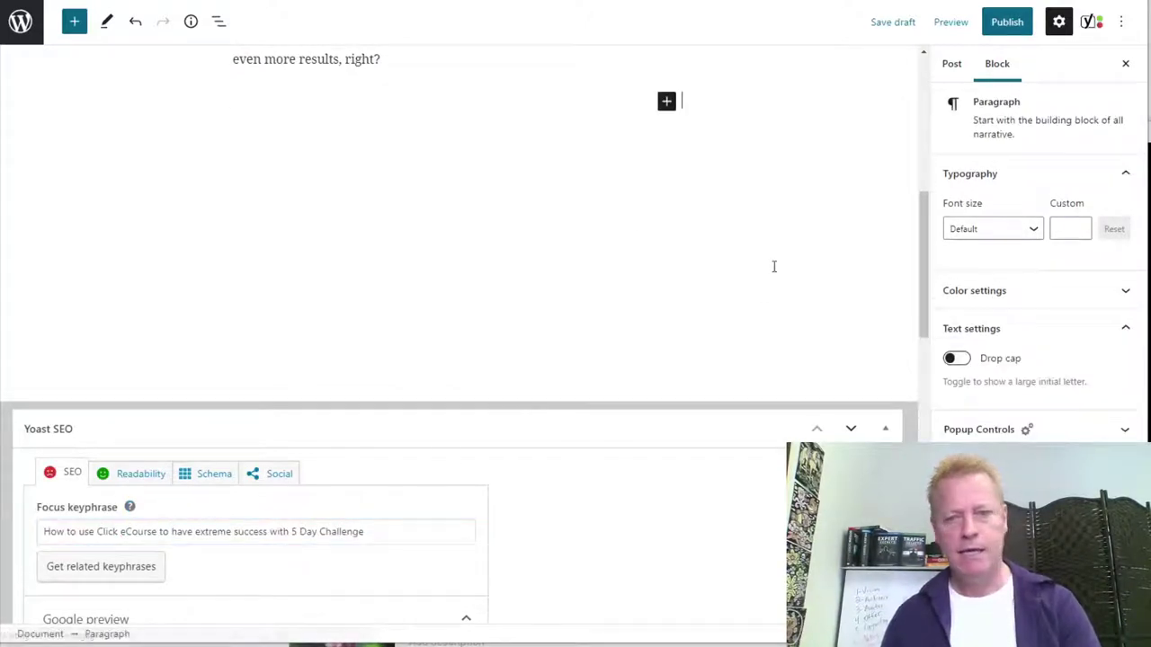
Step: Assign the post to the Course Income Secrets and Facebook categories
{"action": "scroll", "coordinate": [774, 264], "scroll_direction": "up", "scroll_amount": 2}
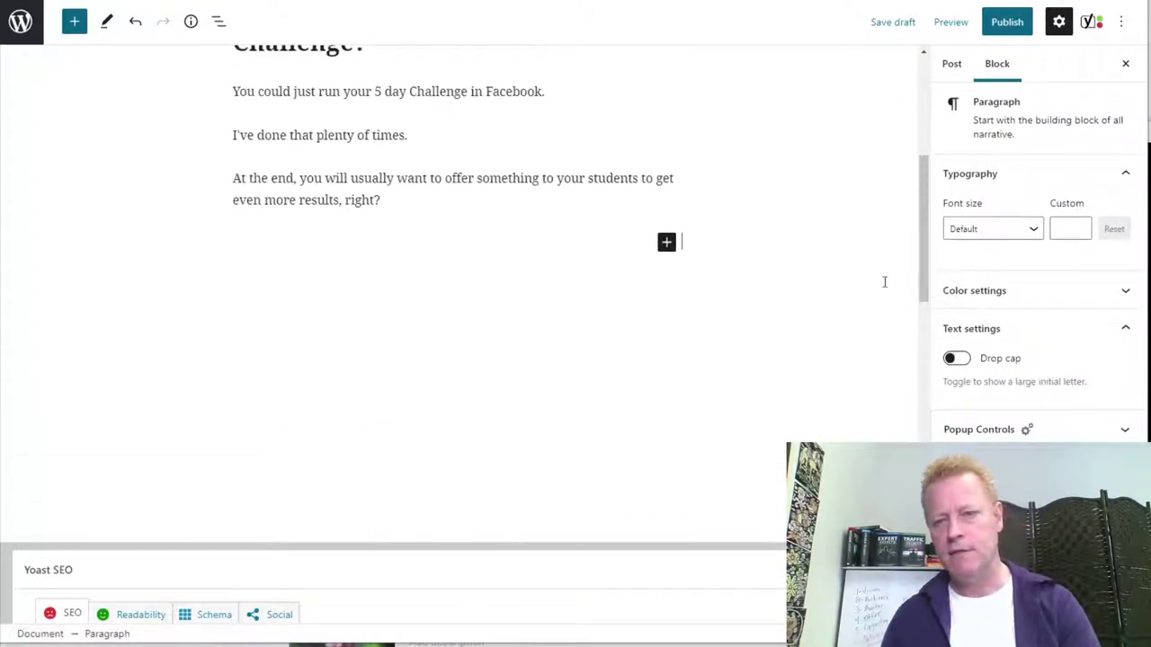
{"action": "left_click", "coordinate": [896, 255]}
{"action": "scroll", "coordinate": [1035, 351], "scroll_direction": "down", "scroll_amount": 4}
{"action": "scroll", "coordinate": [1022, 383], "scroll_direction": "down", "scroll_amount": 3}
{"action": "left_click", "coordinate": [952, 369]}
{"action": "scroll", "coordinate": [1004, 389], "scroll_direction": "down", "scroll_amount": 3}
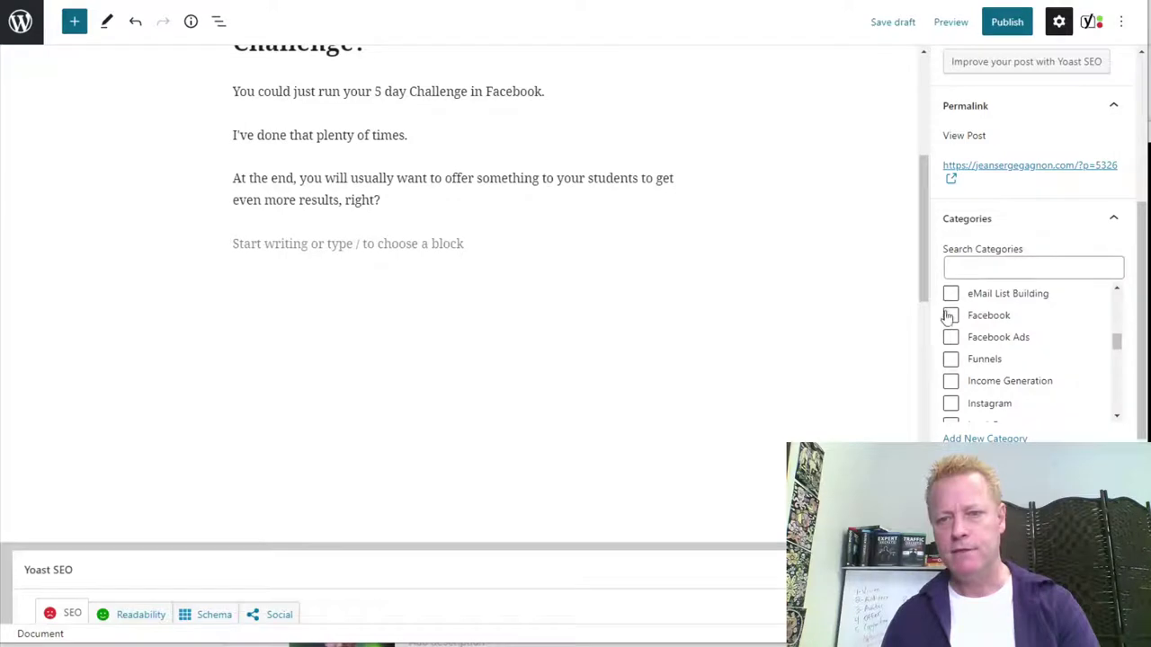
{"action": "left_click", "coordinate": [950, 316]}
{"action": "scroll", "coordinate": [1000, 364], "scroll_direction": "up", "scroll_amount": 3}
{"action": "scroll", "coordinate": [999, 372], "scroll_direction": "up", "scroll_amount": 3}
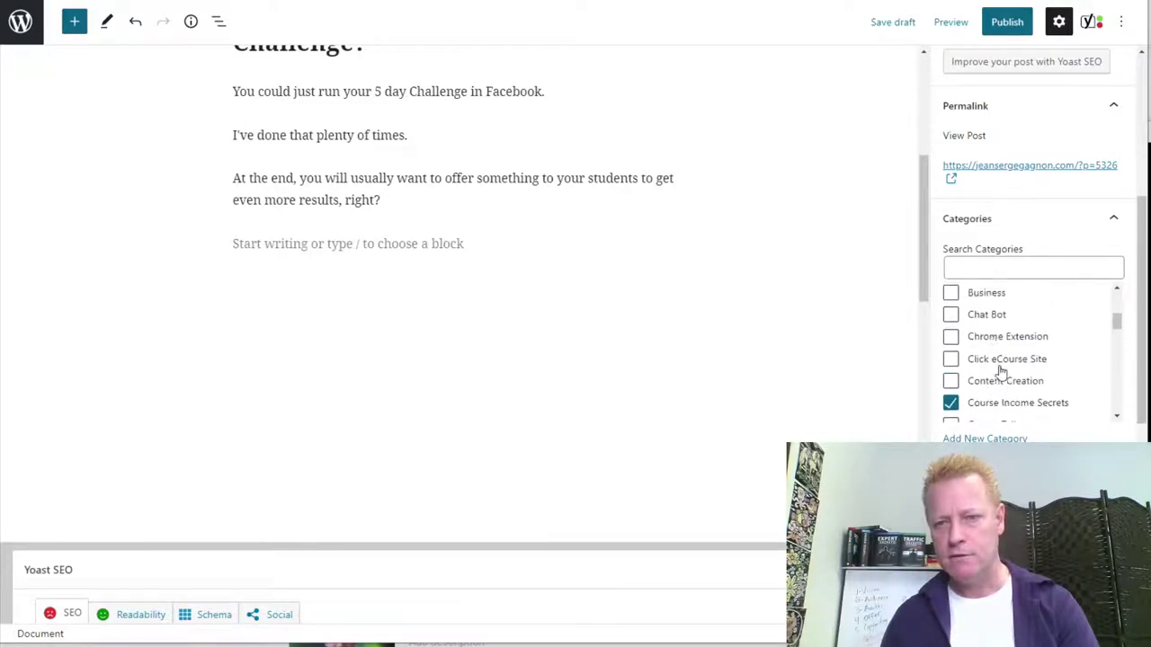
Step: Save the post as a draft and copy its full permalink from the post settings
{"action": "left_click", "coordinate": [806, 286]}
{"action": "left_click", "coordinate": [788, 196]}
{"action": "scroll", "coordinate": [754, 169], "scroll_direction": "up", "scroll_amount": 3}
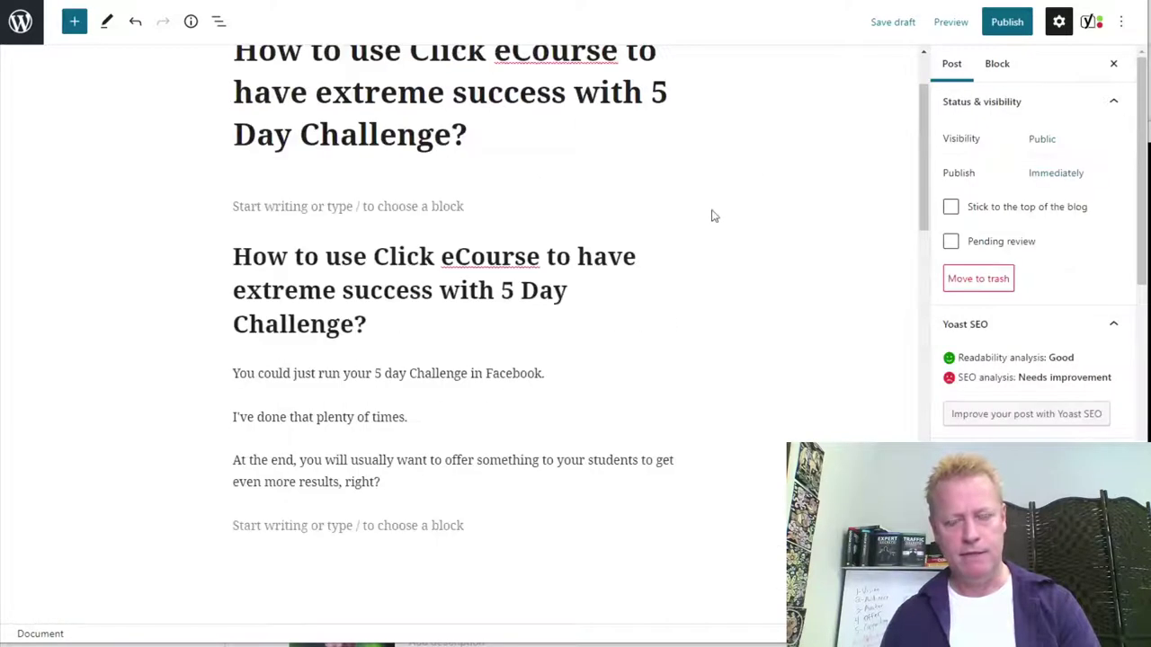
{"action": "left_click", "coordinate": [893, 21]}
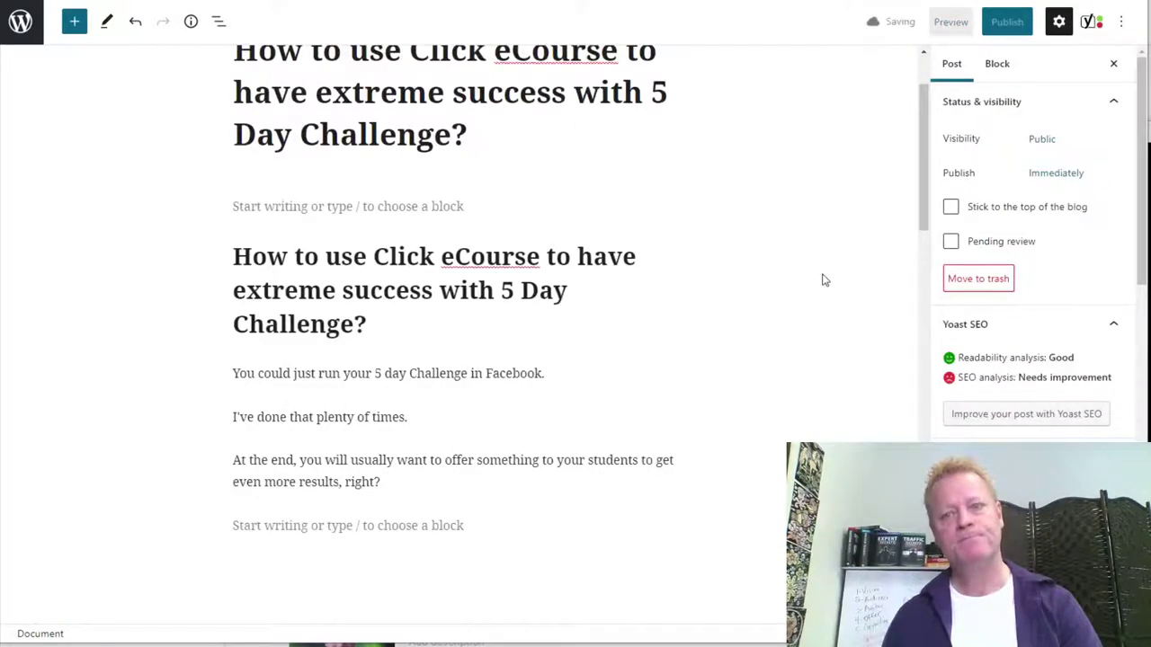
{"action": "scroll", "coordinate": [946, 402], "scroll_direction": "down", "scroll_amount": 2}
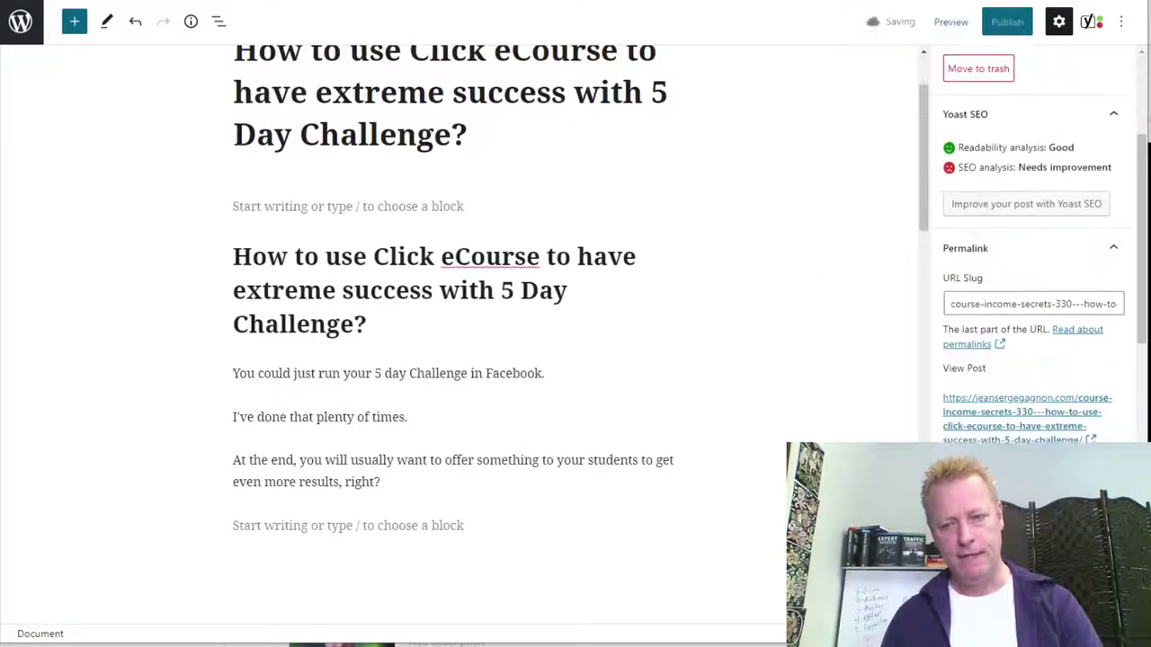
{"action": "left_click_drag", "start_coordinate": [940, 400], "coordinate": [1079, 437]}
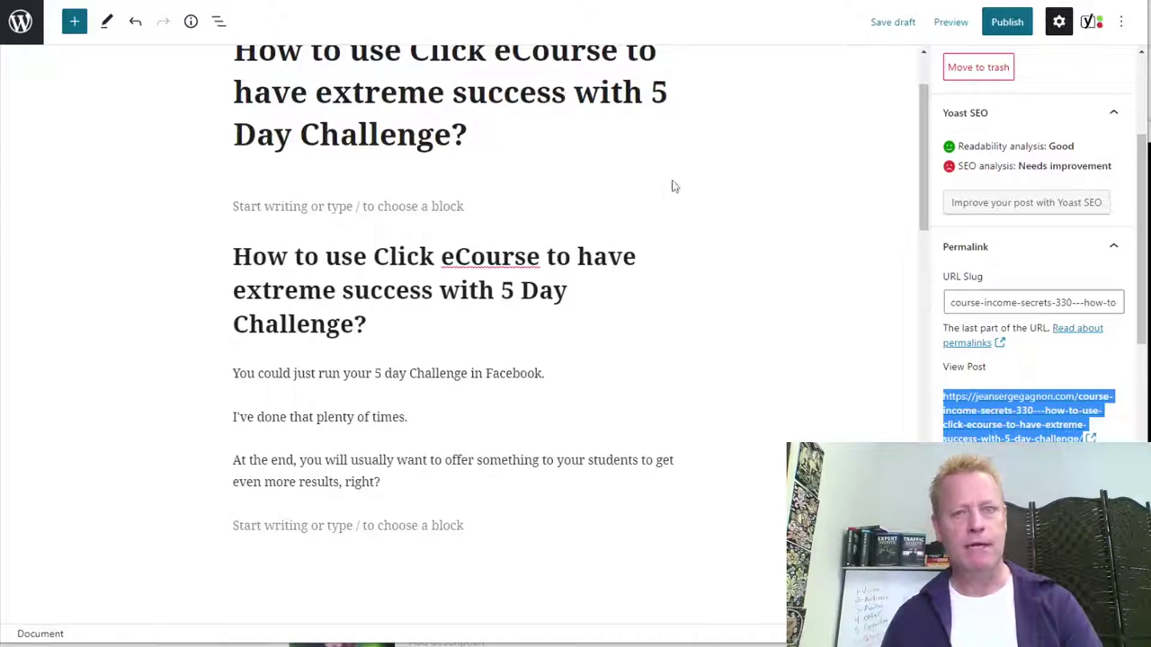
Step: Switch to ZoneEdit and log in to the control panel to open the domain list
{"action": "left_click", "coordinate": [703, 12]}
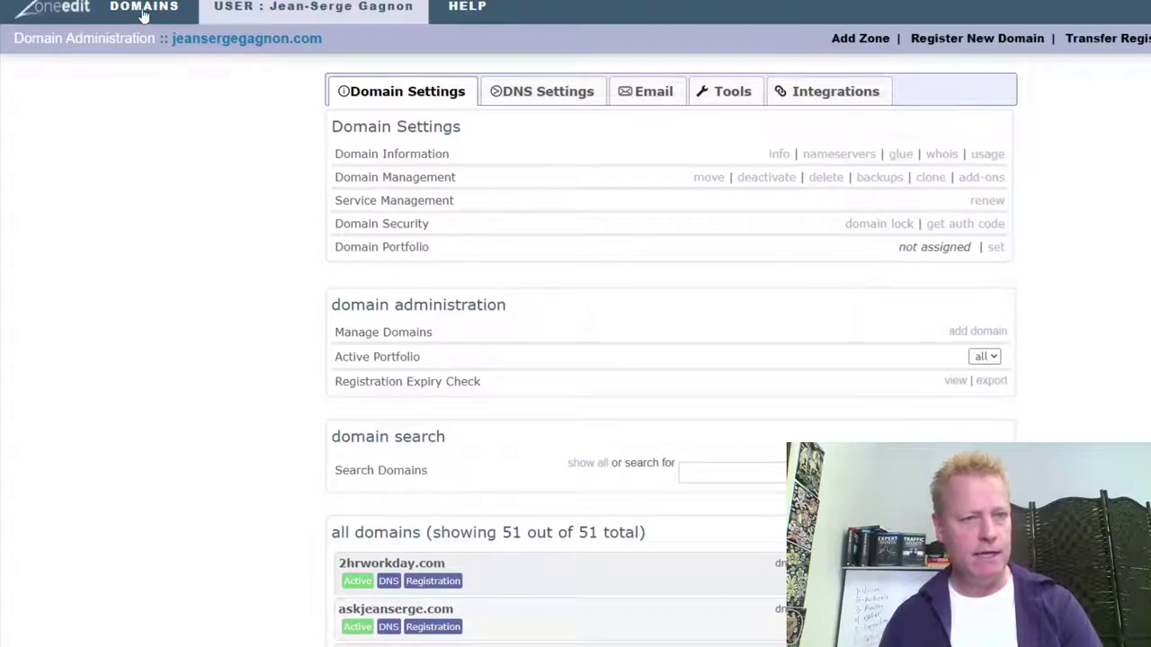
{"action": "left_click", "coordinate": [144, 8]}
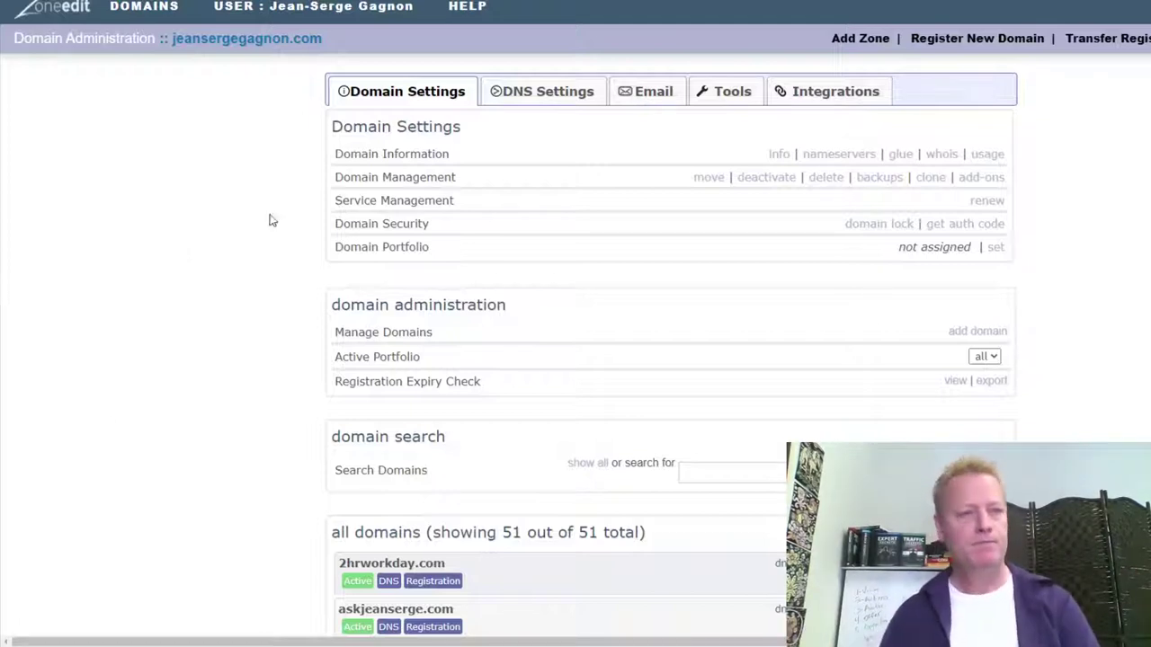
{"action": "left_click", "coordinate": [155, 16]}
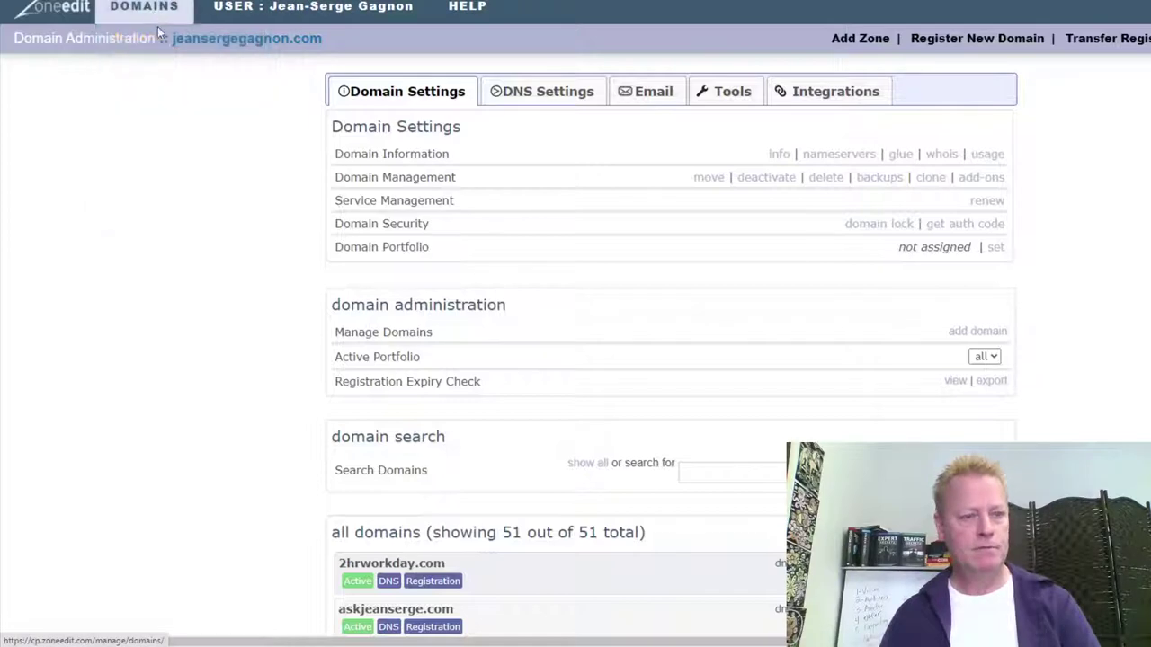
{"action": "left_click", "coordinate": [156, 15]}
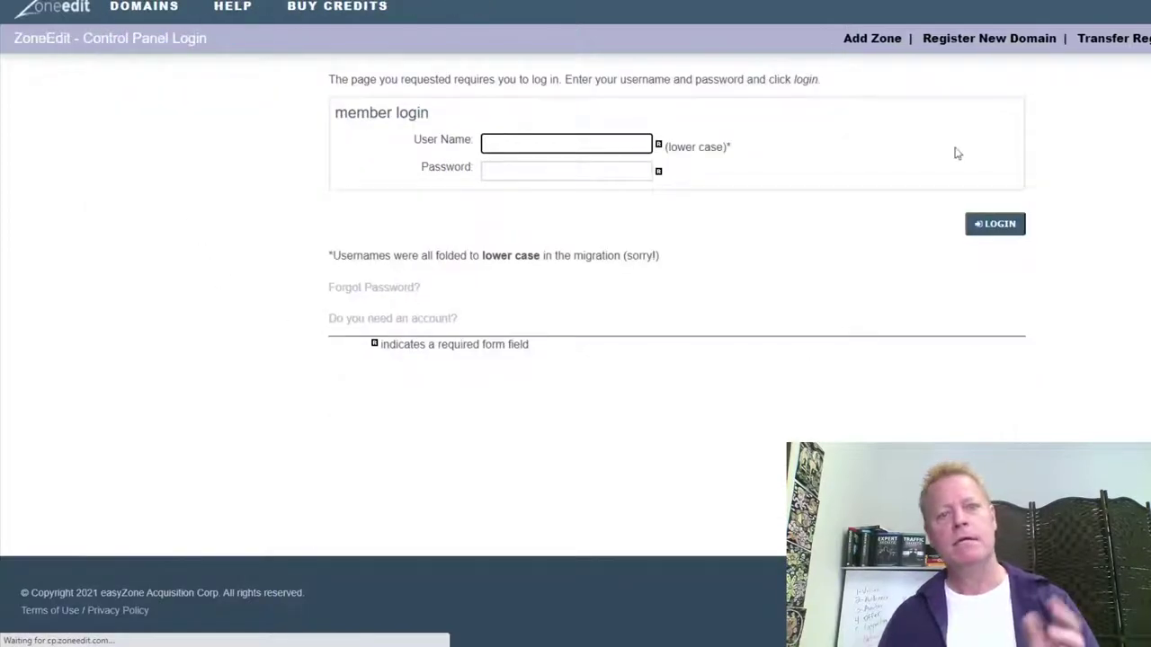
{"action": "left_click", "coordinate": [1015, 225]}
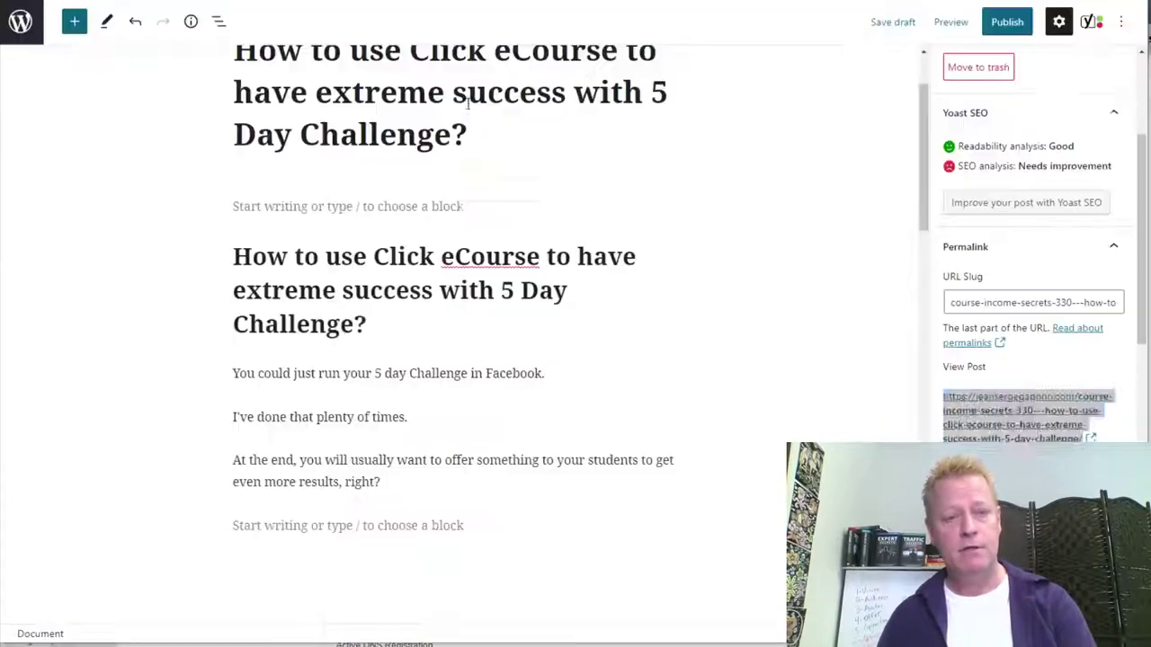
Step: Copy the post's permalink from WordPress again and open the DNS settings of the blog's domain in ZoneEdit
{"action": "triple_click", "coordinate": [998, 411]}
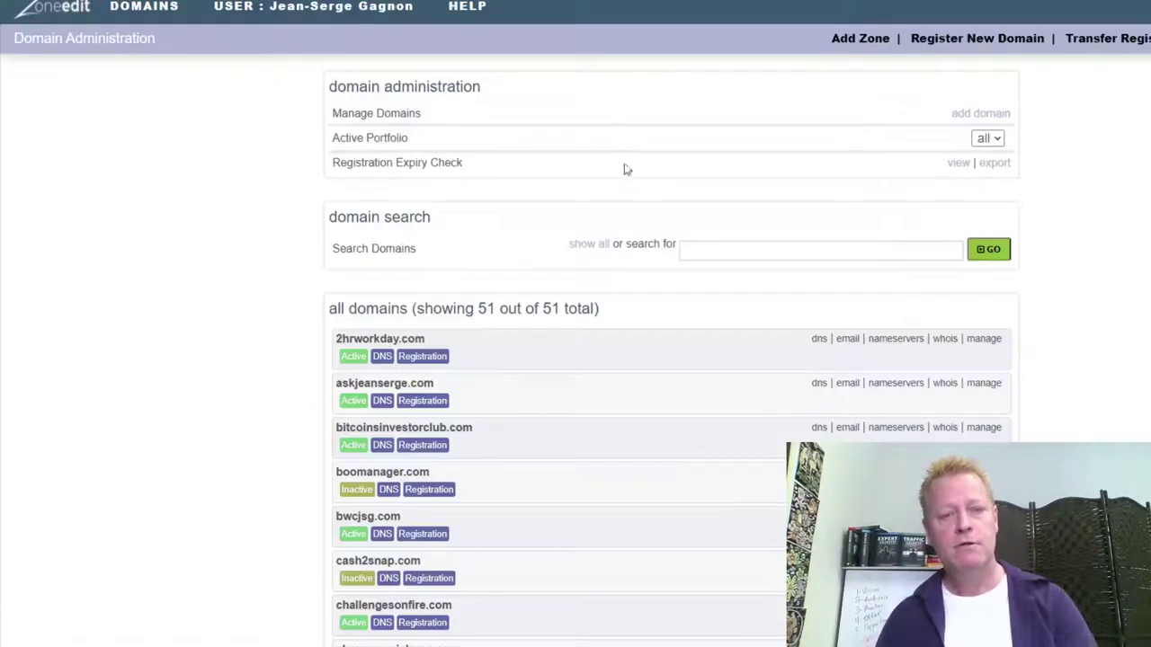
{"action": "scroll", "coordinate": [592, 434], "scroll_direction": "down", "scroll_amount": 5}
{"action": "scroll", "coordinate": [524, 419], "scroll_direction": "down", "scroll_amount": 3}
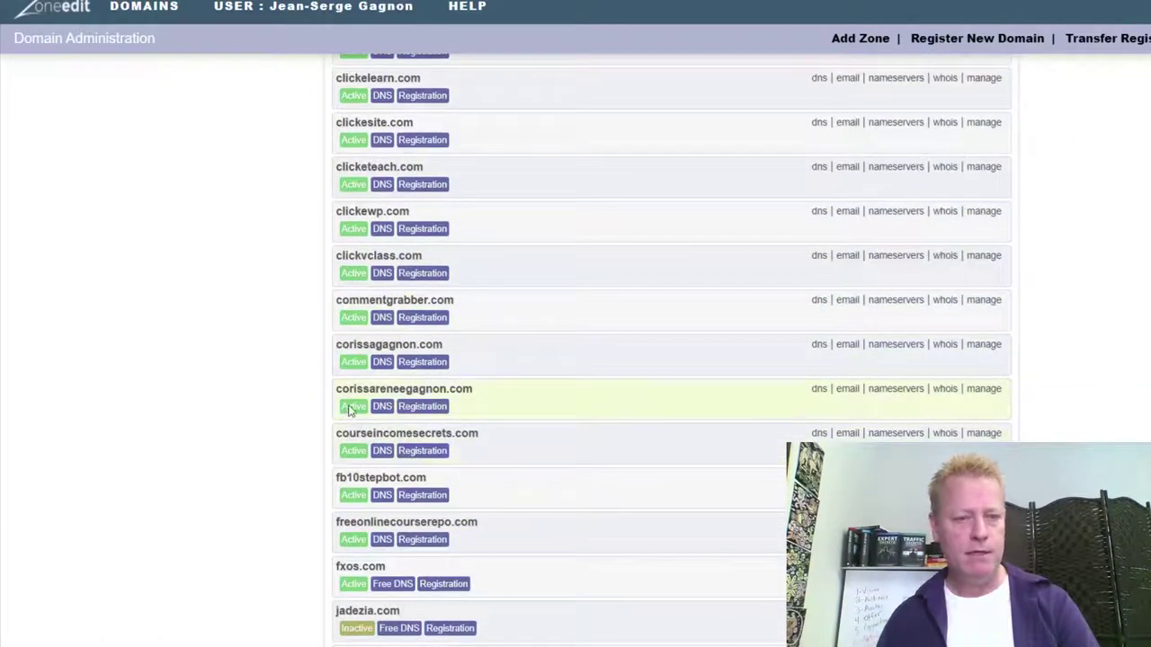
{"action": "scroll", "coordinate": [374, 407], "scroll_direction": "down", "scroll_amount": 2}
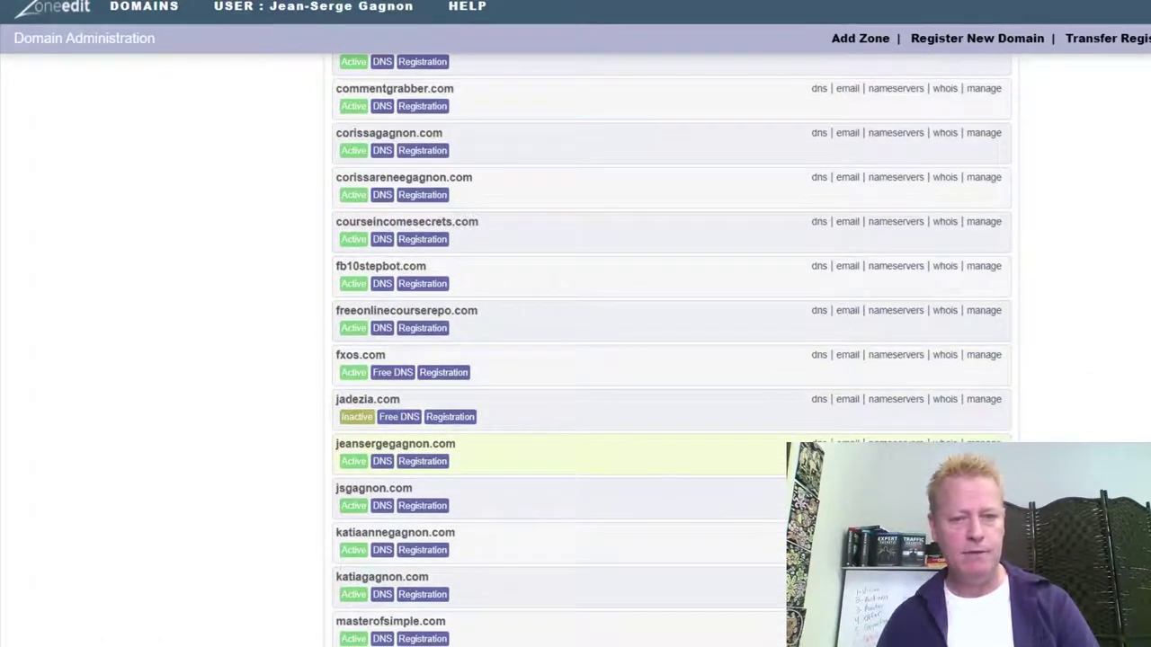
{"action": "left_click", "coordinate": [819, 444]}
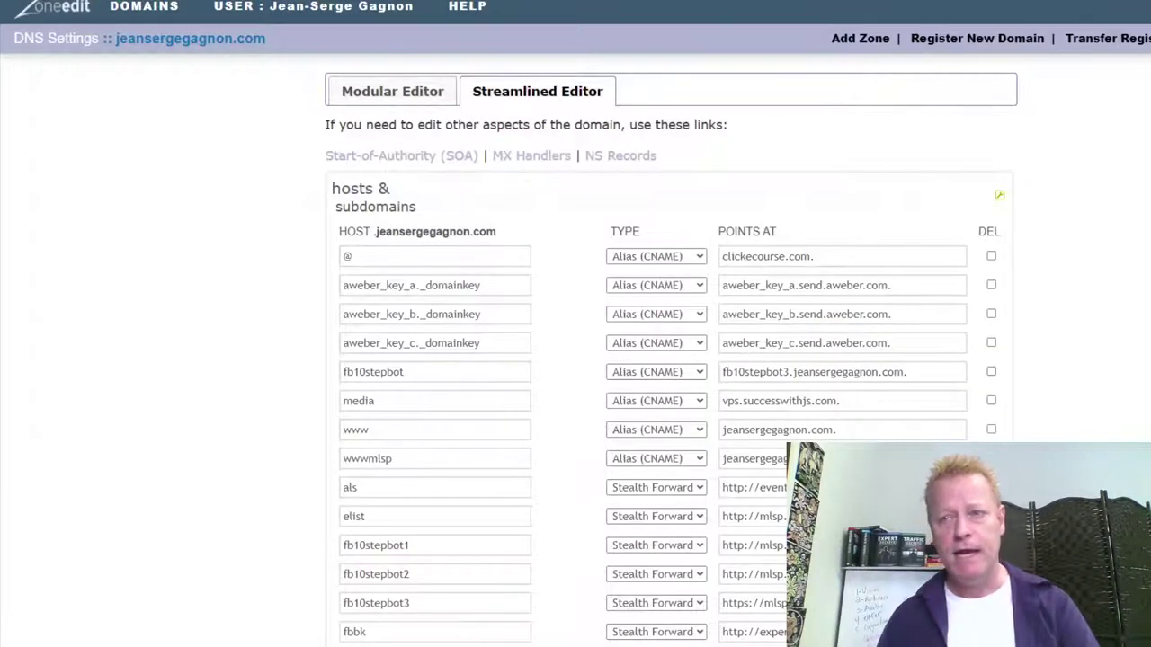
Step: Paste the copied permalink as the target of the first empty DNS record and delete any extra text after its final slash
{"action": "scroll", "coordinate": [576, 359], "scroll_direction": "down", "scroll_amount": 20}
{"action": "scroll", "coordinate": [575, 360], "scroll_direction": "down", "scroll_amount": 20}
{"action": "scroll", "coordinate": [693, 442], "scroll_direction": "down", "scroll_amount": 2}
{"action": "left_click", "coordinate": [782, 283]}
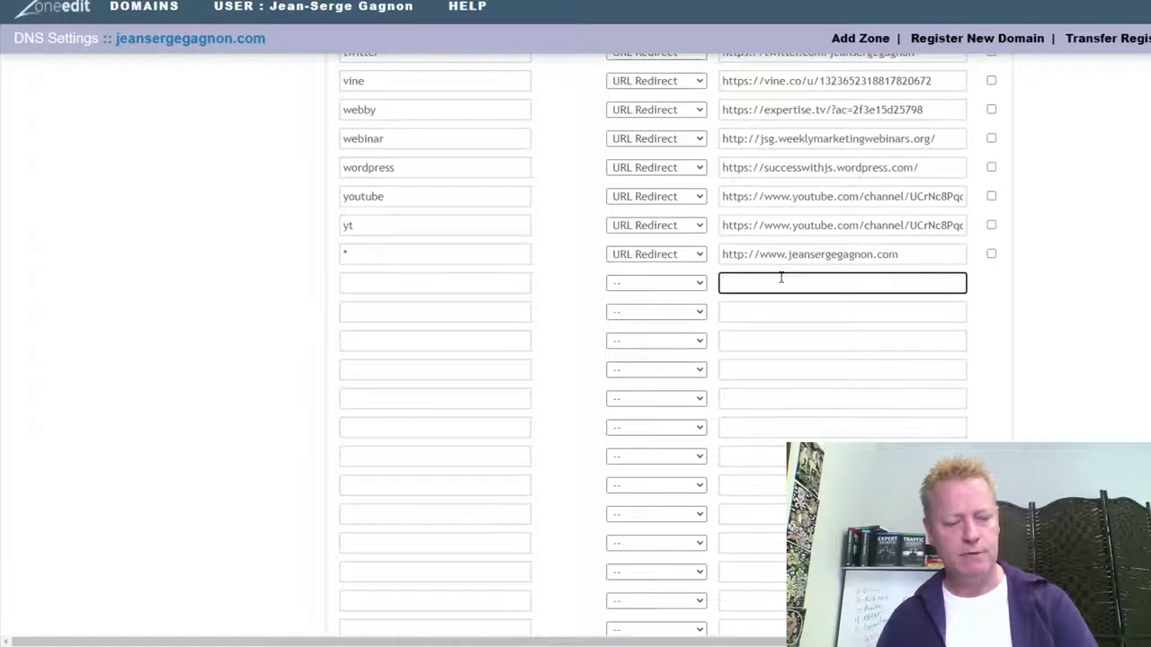
{"action": "key", "text": "ctrl+v"}
{"action": "key", "text": "BackSpace"}
{"action": "key", "text": "BackSpace"}
{"action": "key", "text": "BackSpace"}
{"action": "key", "text": "BackSpace"}
{"action": "key", "text": "BackSpace"}
{"action": "key", "text": "BackSpace"}
{"action": "key", "text": "BackSpace"}
{"action": "key", "text": "BackSpace"}
{"action": "key", "text": "BackSpace"}
{"action": "key", "text": "BackSpace"}
{"action": "key", "text": "BackSpace"}
{"action": "key", "text": "BackSpace"}
{"action": "key", "text": "BackSpace"}
{"action": "key", "text": "BackSpace"}
{"action": "key", "text": "BackSpace"}
{"action": "key", "text": "BackSpace"}
{"action": "key", "text": "BackSpace"}
{"action": "key", "text": "BackSpace"}
{"action": "key", "text": "BackSpace"}
{"action": "key", "text": "BackSpace"}
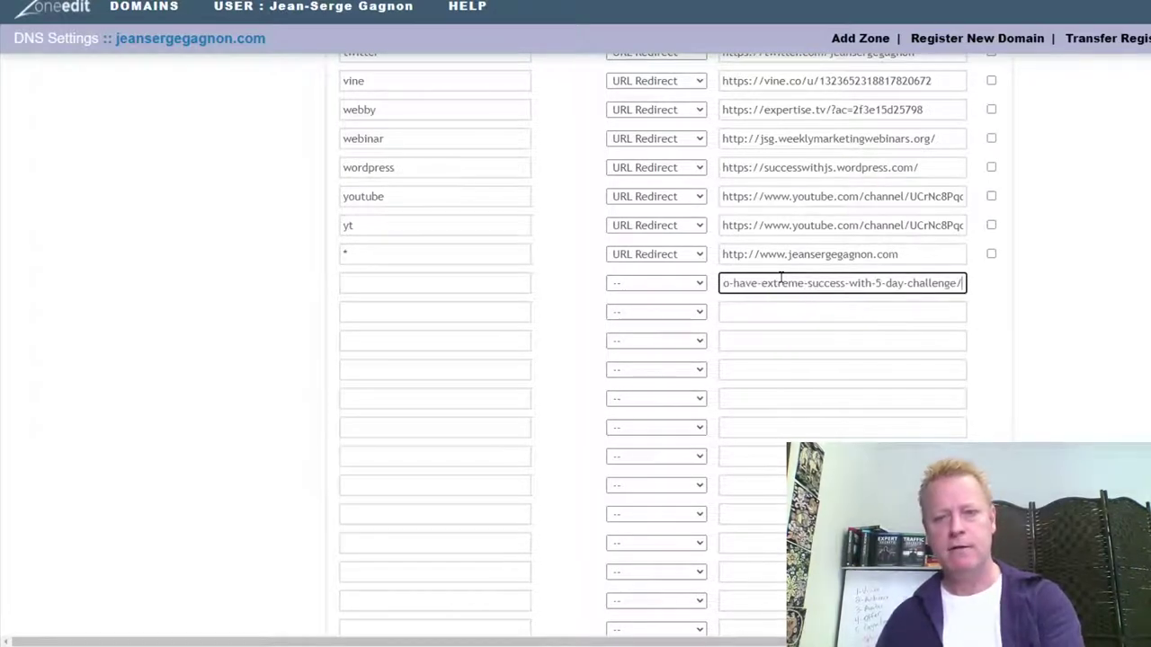
Step: Set the new record's type to URL Redirect and its host to "cis330"
{"action": "left_click", "coordinate": [676, 290]}
{"action": "left_click", "coordinate": [672, 419]}
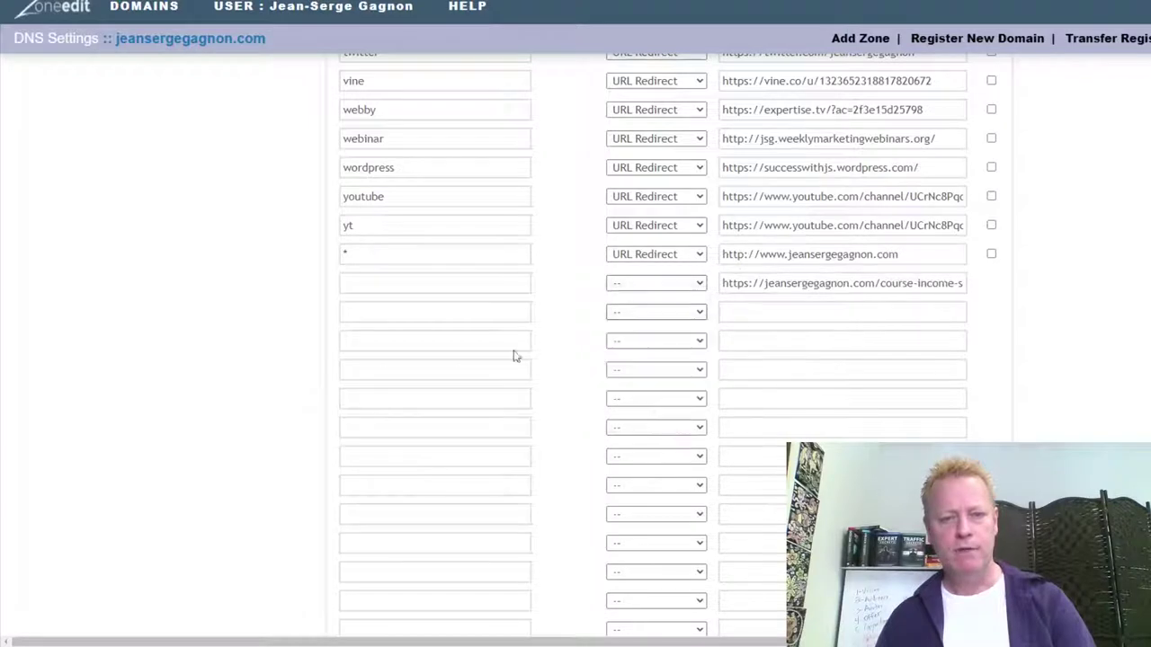
{"action": "left_click", "coordinate": [428, 283]}
{"action": "type", "text": "cis330"}
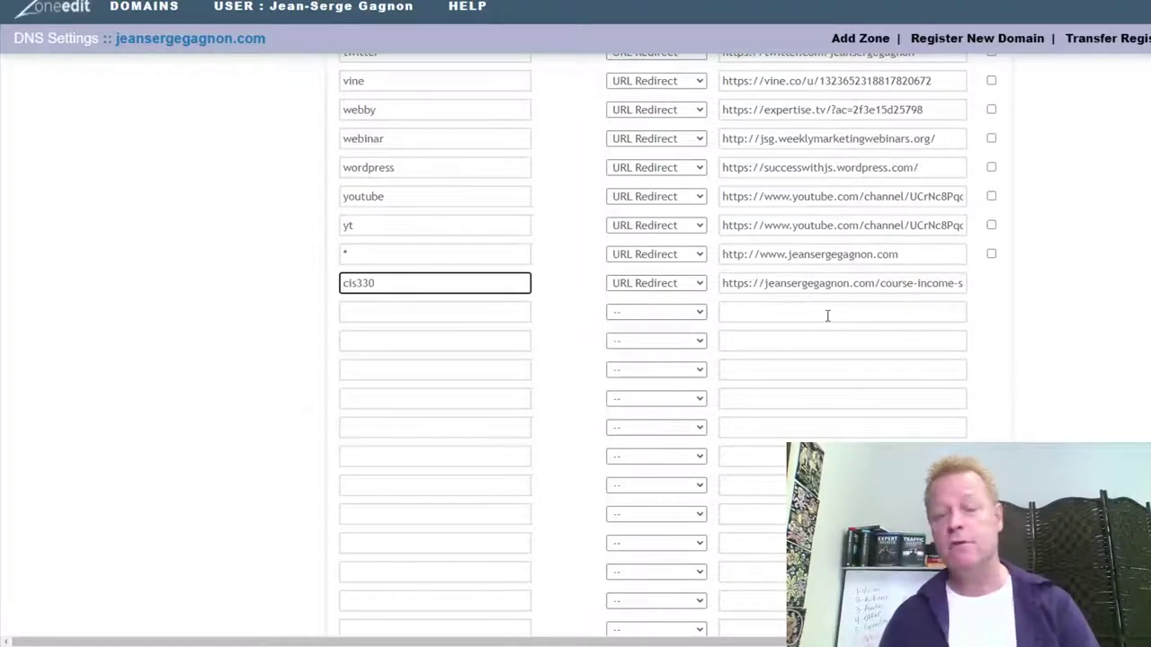
Step: Submit and confirm the DNS changes, finish the zone edit and return to the WordPress post
{"action": "scroll", "coordinate": [1066, 429], "scroll_direction": "down", "scroll_amount": 5}
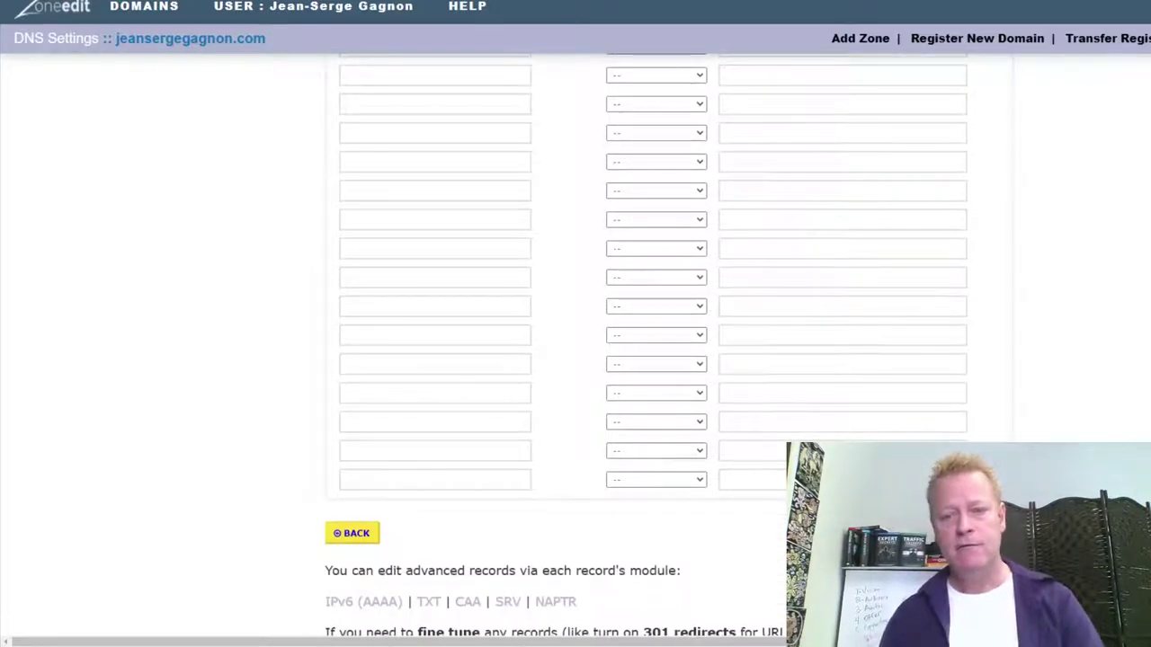
{"action": "key", "text": "Return"}
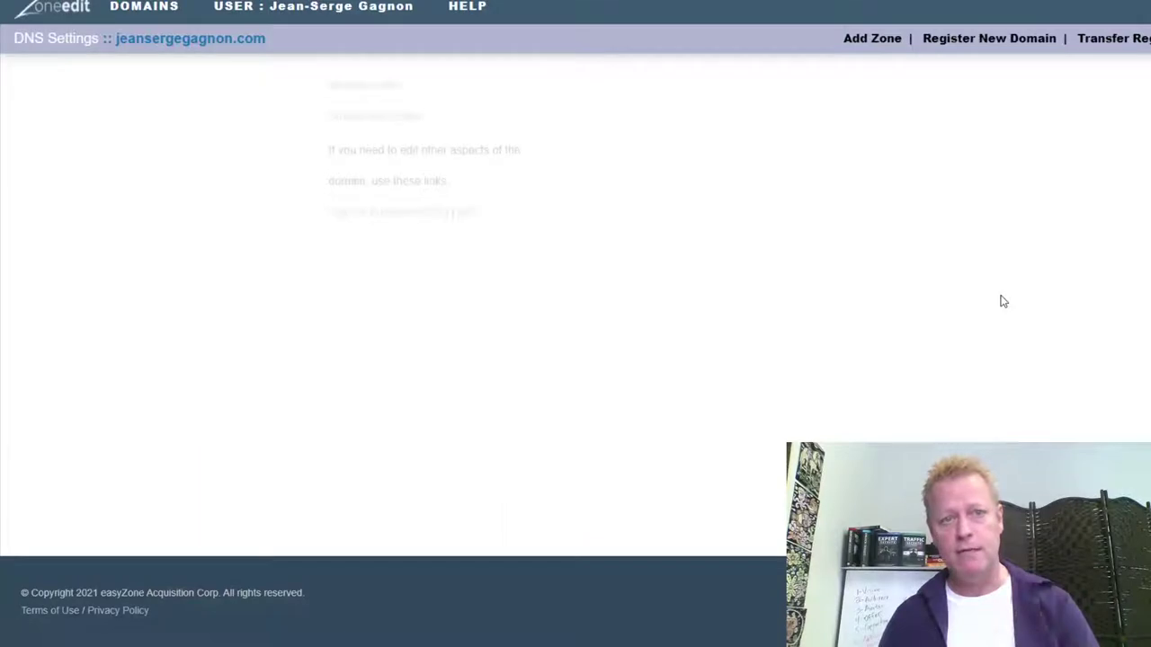
{"action": "left_click", "coordinate": [965, 346]}
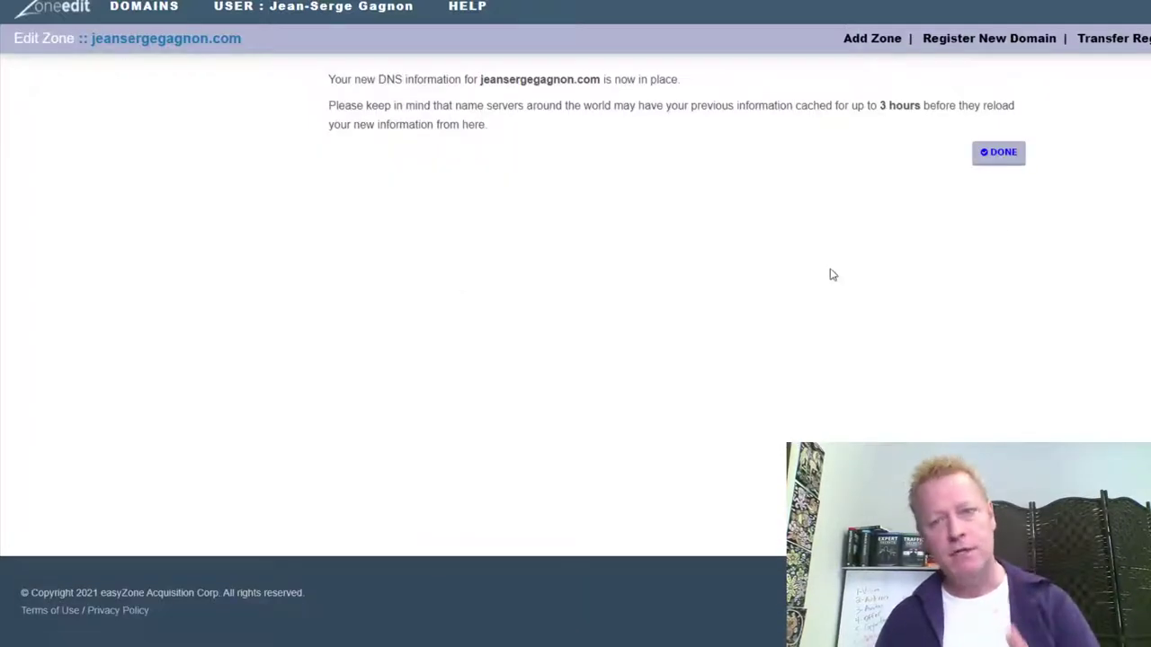
{"action": "left_click", "coordinate": [1007, 152]}
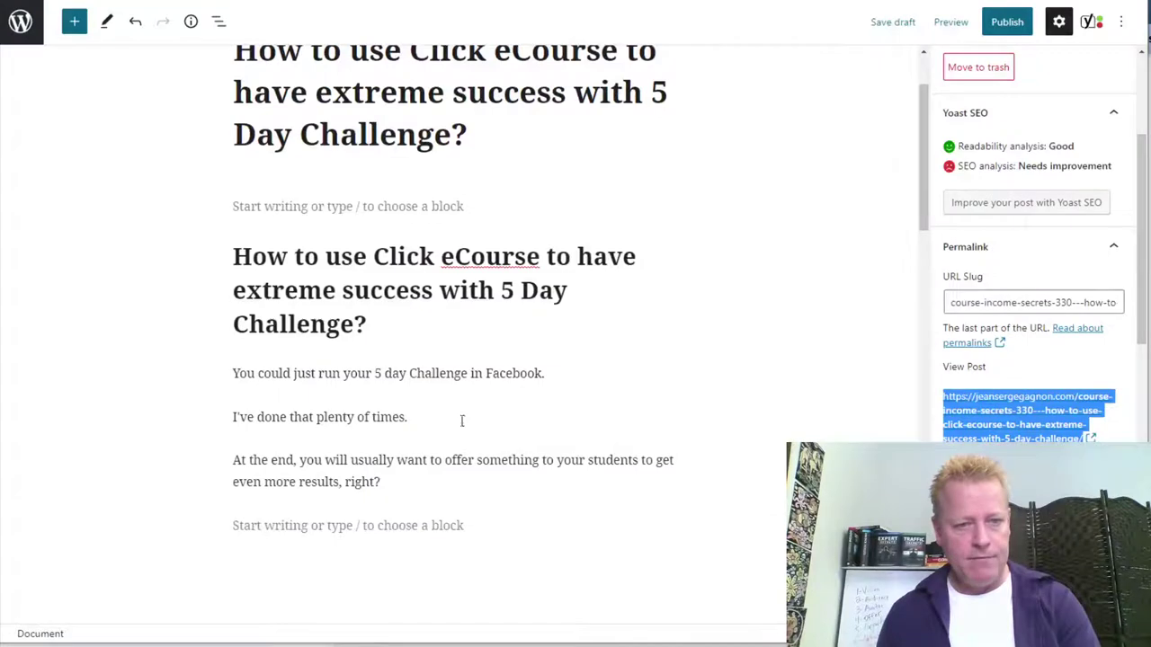
{"action": "scroll", "coordinate": [473, 416], "scroll_direction": "down", "scroll_amount": 1}
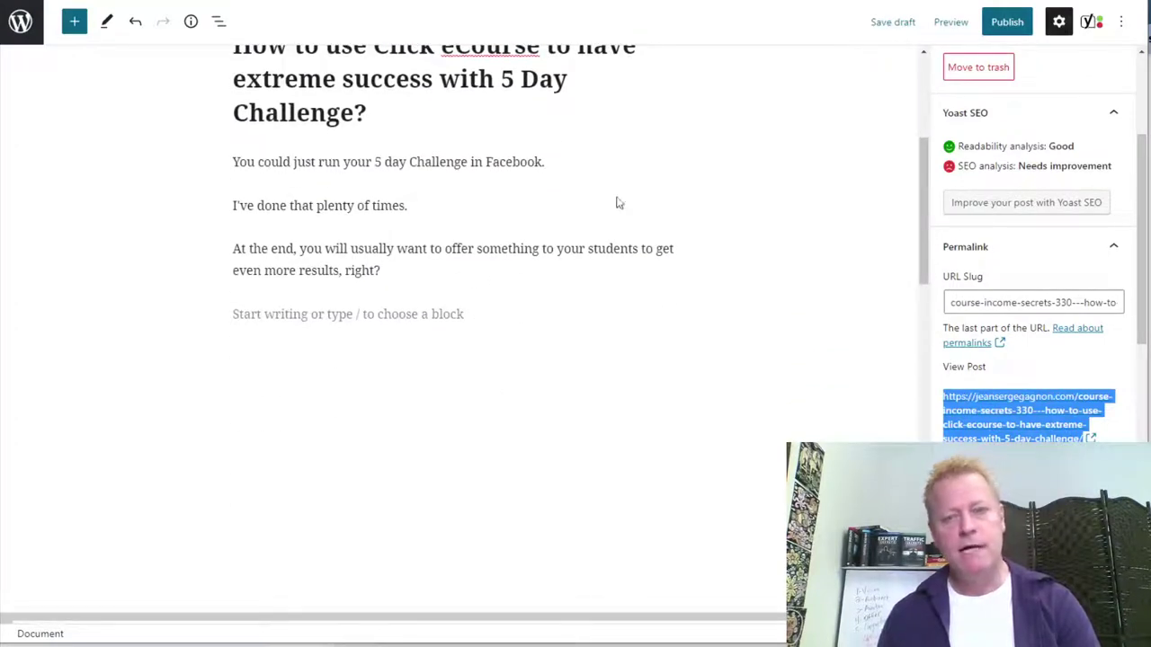